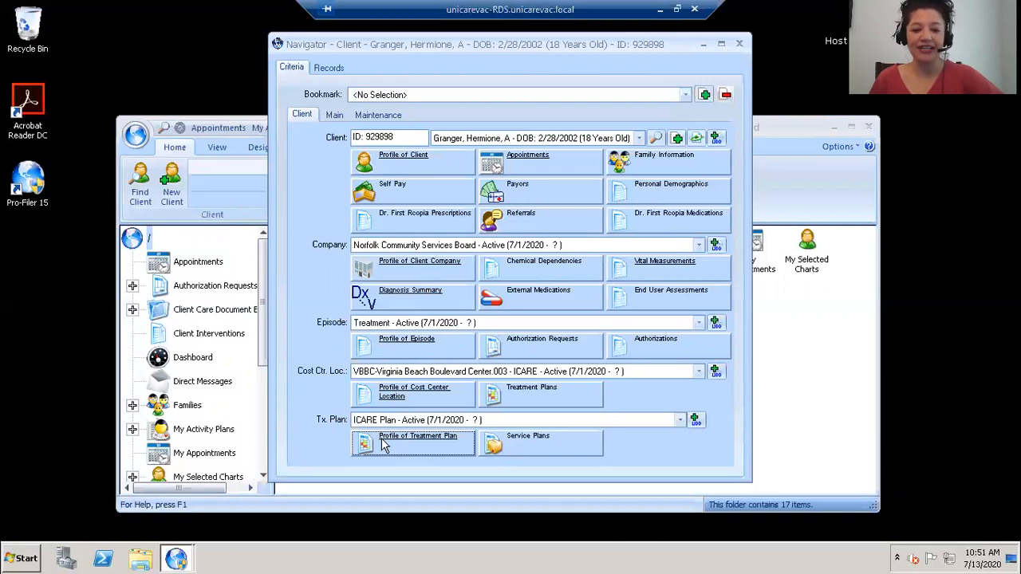
Step: Open the ICARE treatment plan's profile, start a new diagnosis entry, and set its coding system to ICD-10
{"action": "left_click", "coordinate": [382, 445]}
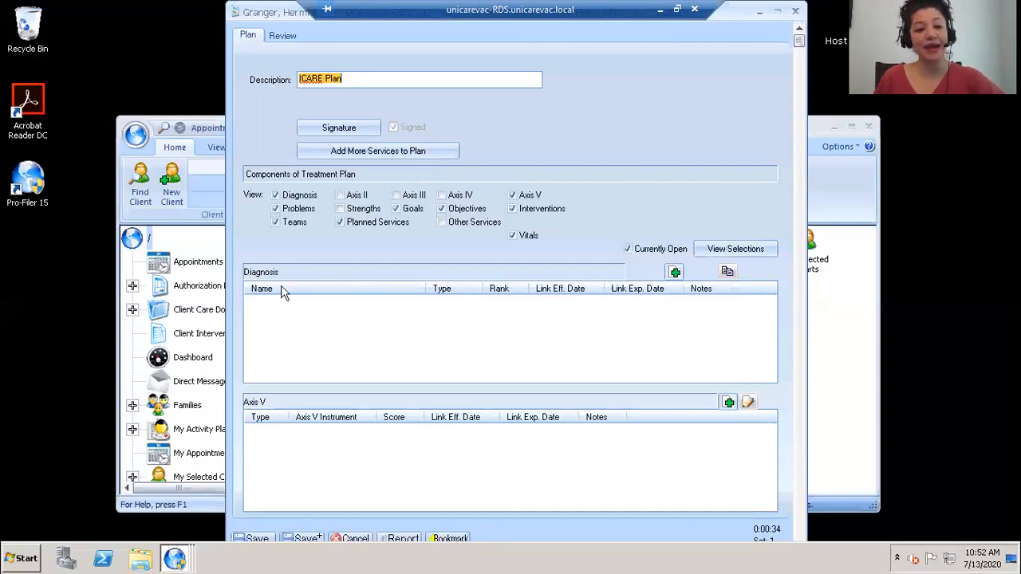
{"action": "left_click", "coordinate": [674, 274]}
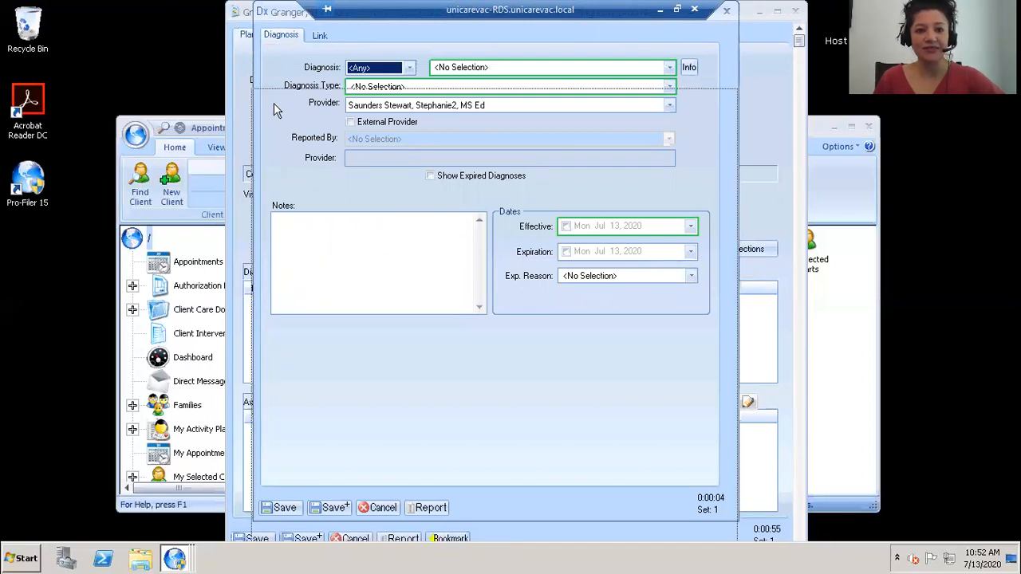
{"action": "left_click_drag", "start_coordinate": [276, 16], "coordinate": [275, 110]}
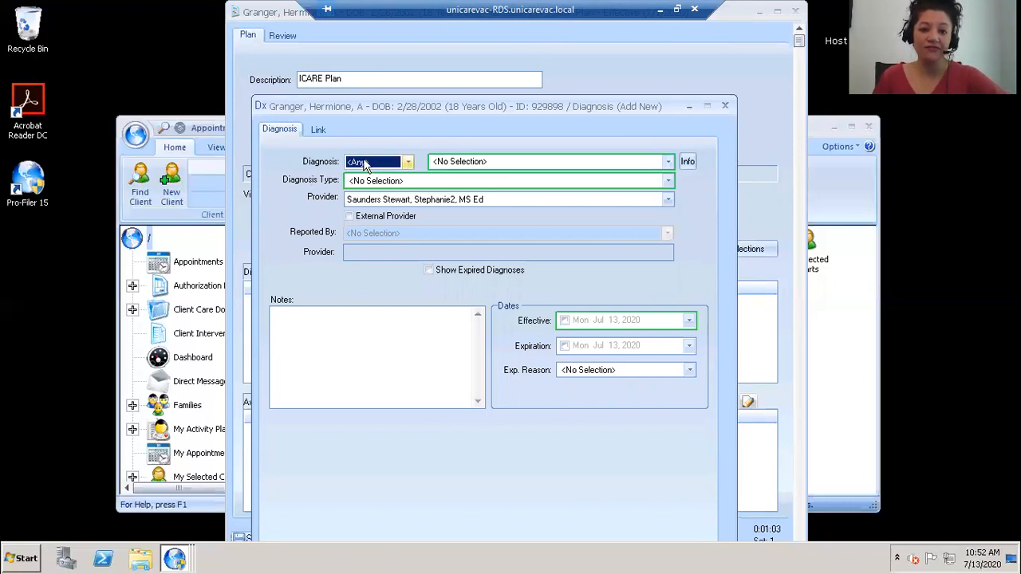
{"action": "left_click", "coordinate": [407, 163]}
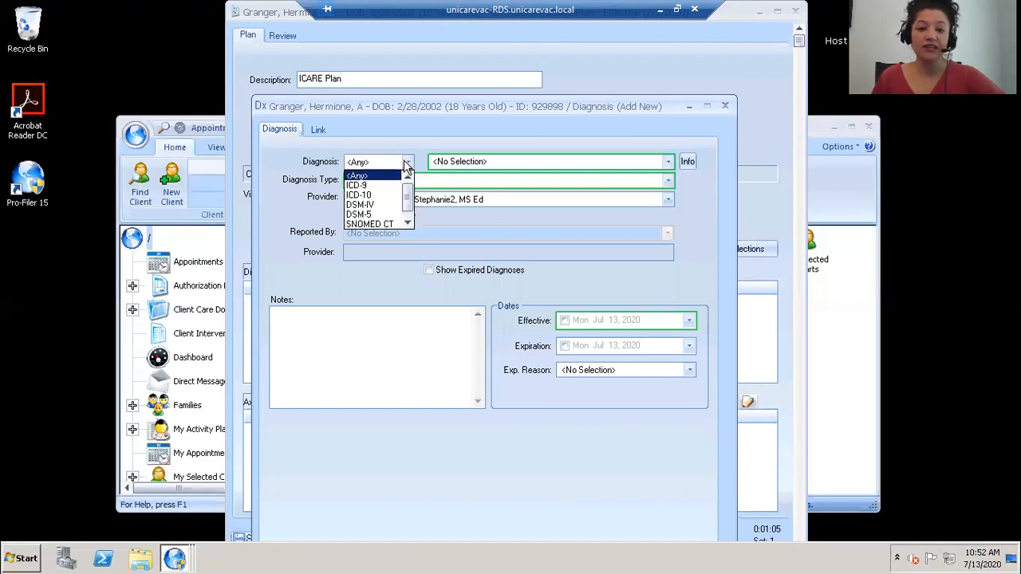
{"action": "left_click", "coordinate": [366, 196]}
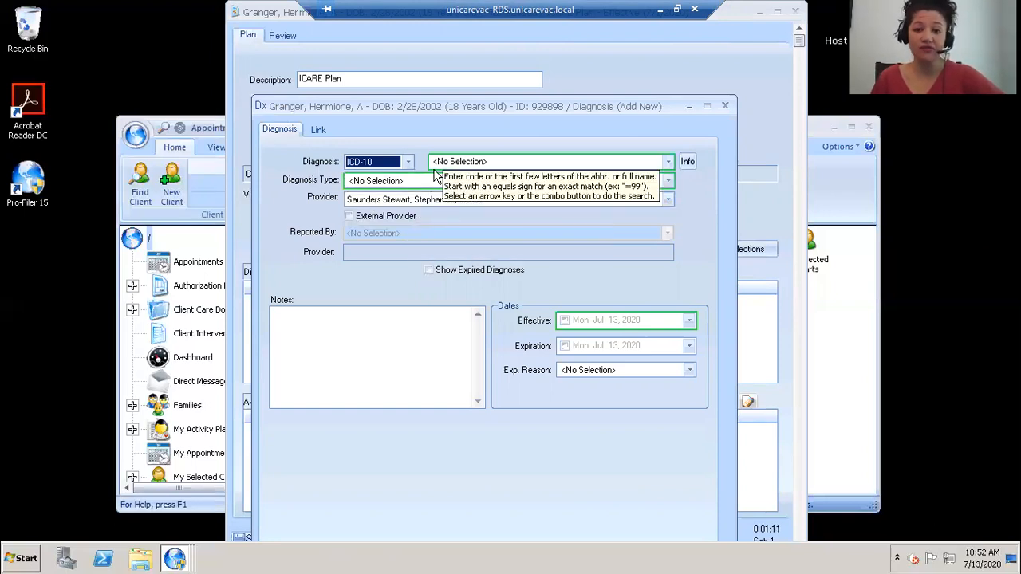
Step: Look up diagnosis code F32 and choose F32.3, Major depressive disorder, single episode, severe with psychotic features
{"action": "key", "text": "Tab"}
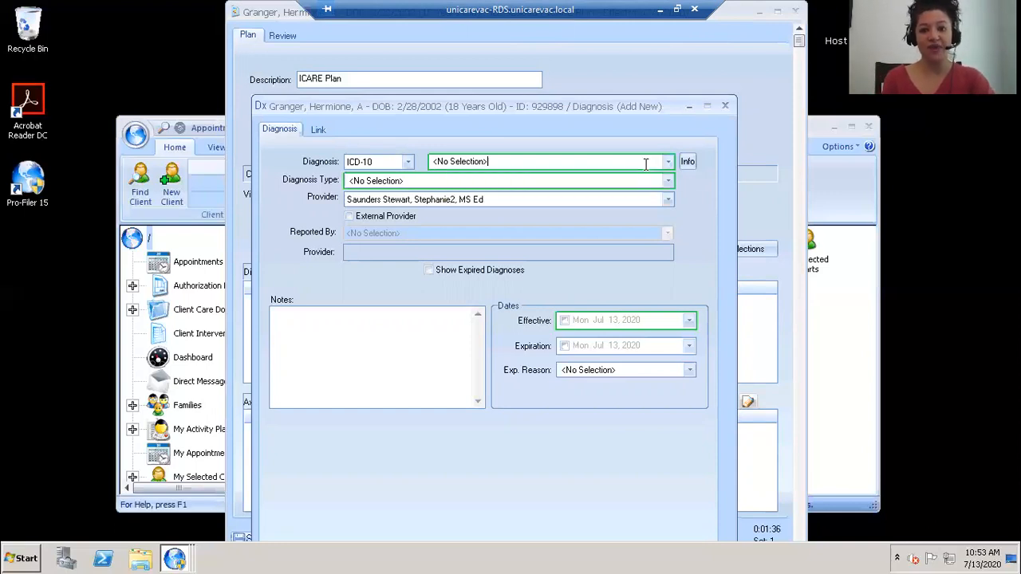
{"action": "left_click", "coordinate": [646, 164]}
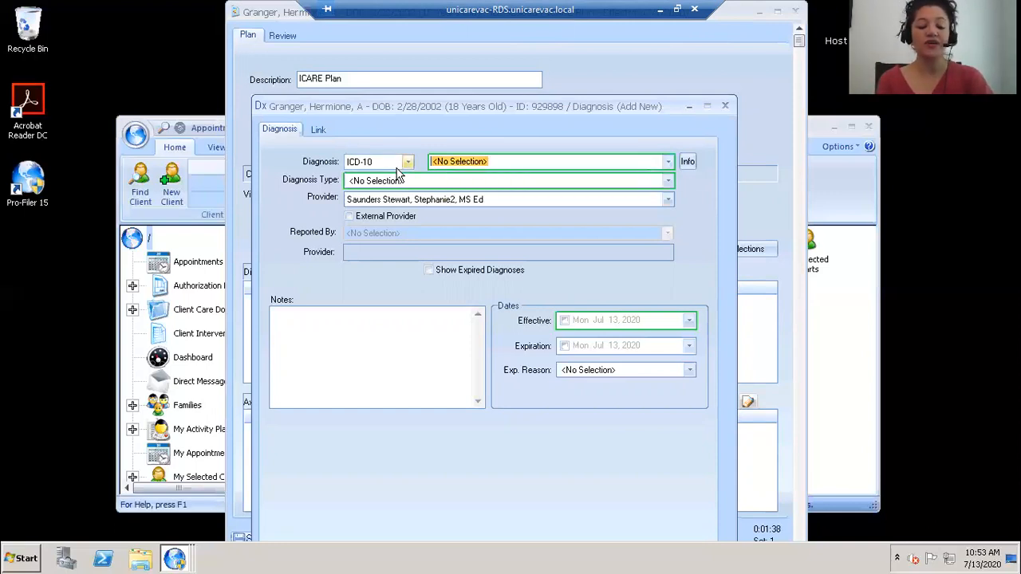
{"action": "type", "text": "F32"}
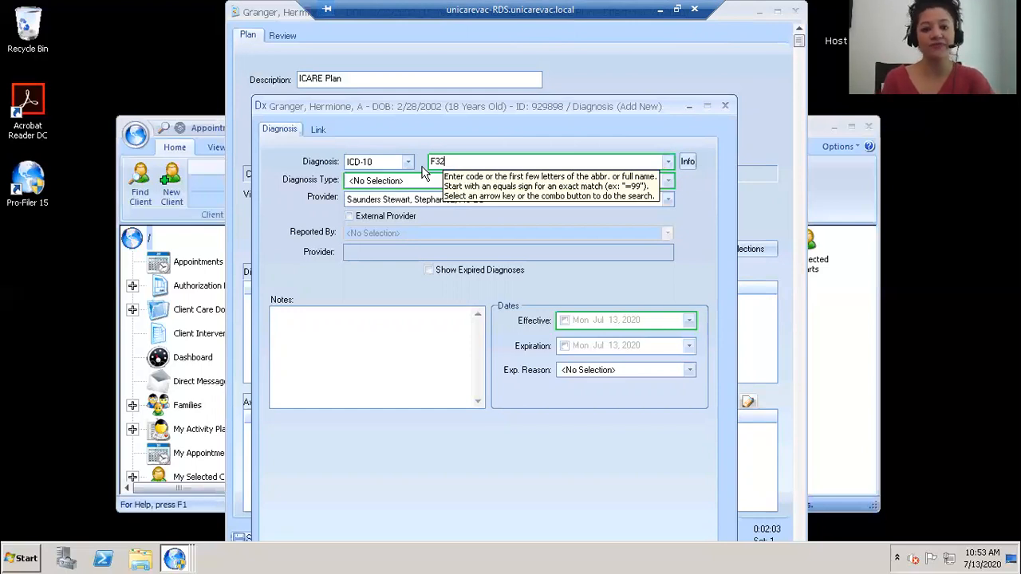
{"action": "left_click", "coordinate": [668, 164]}
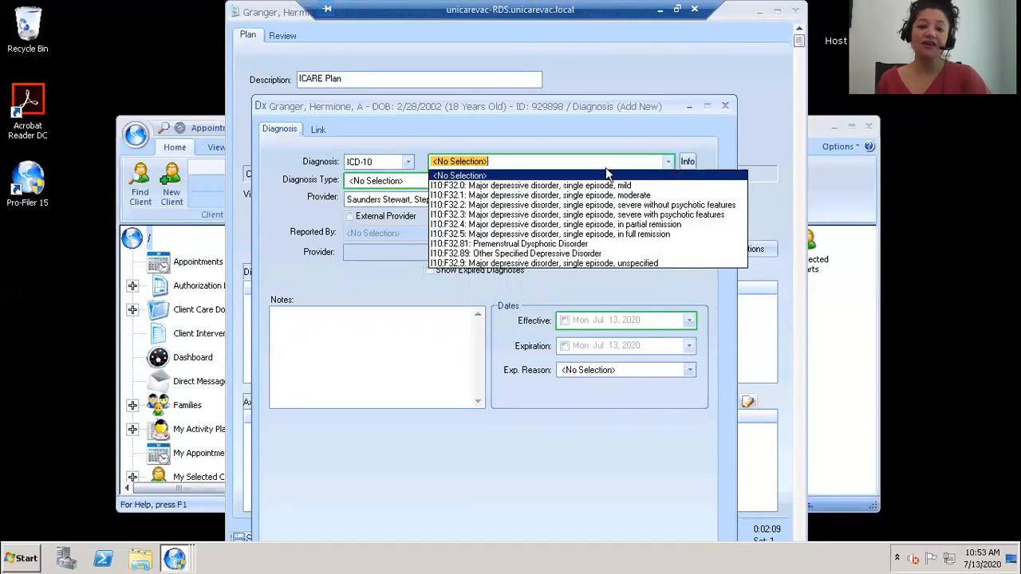
{"action": "key", "text": "Down"}
{"action": "key", "text": "Down"}
{"action": "key", "text": "Down"}
{"action": "key", "text": "Down"}
{"action": "key", "text": "Down"}
{"action": "key", "text": "Up"}
{"action": "key", "text": "Up"}
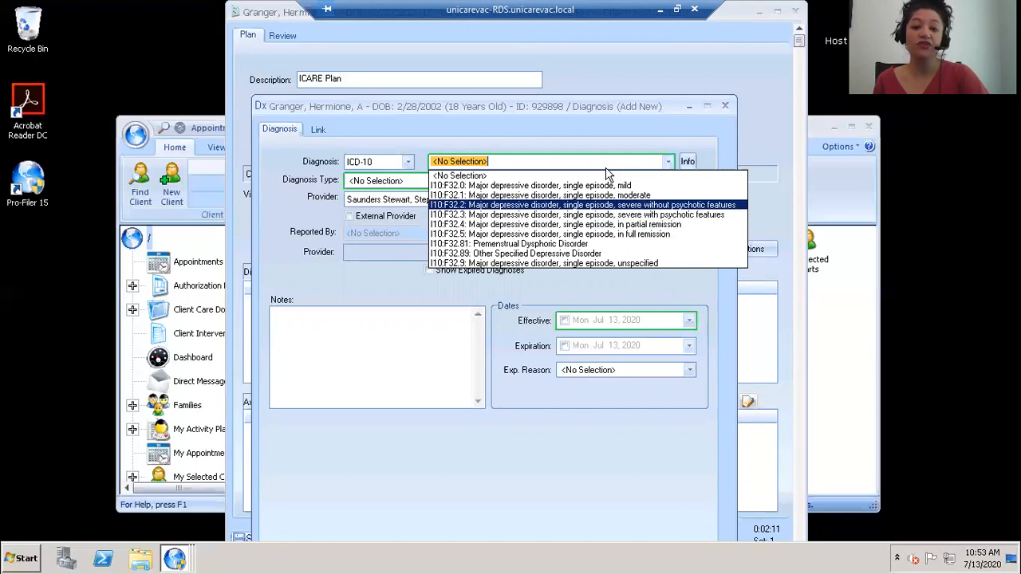
{"action": "key", "text": "Up"}
{"action": "key", "text": "Up"}
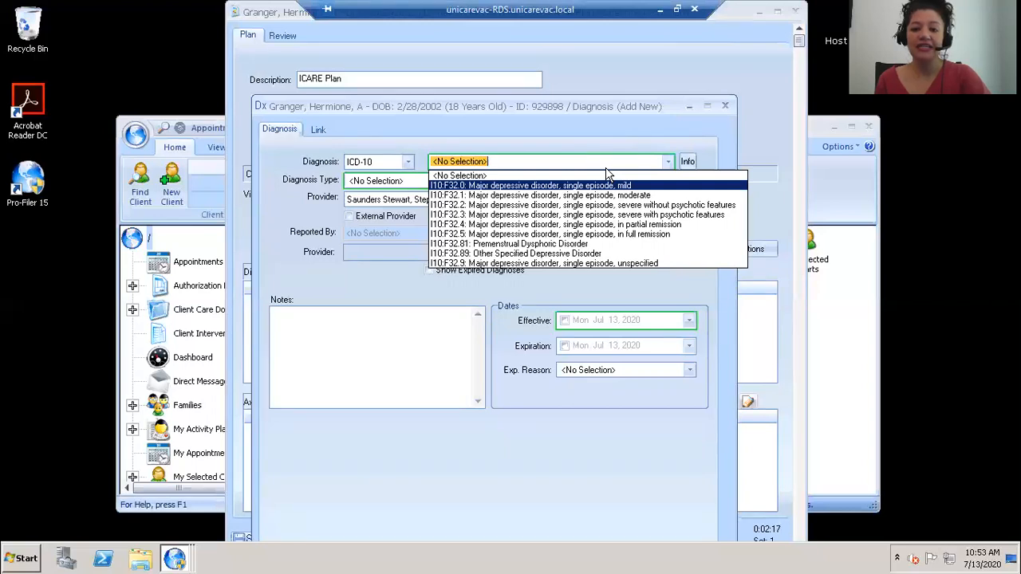
{"action": "key", "text": "Down"}
{"action": "key", "text": "Down"}
{"action": "key", "text": "Down"}
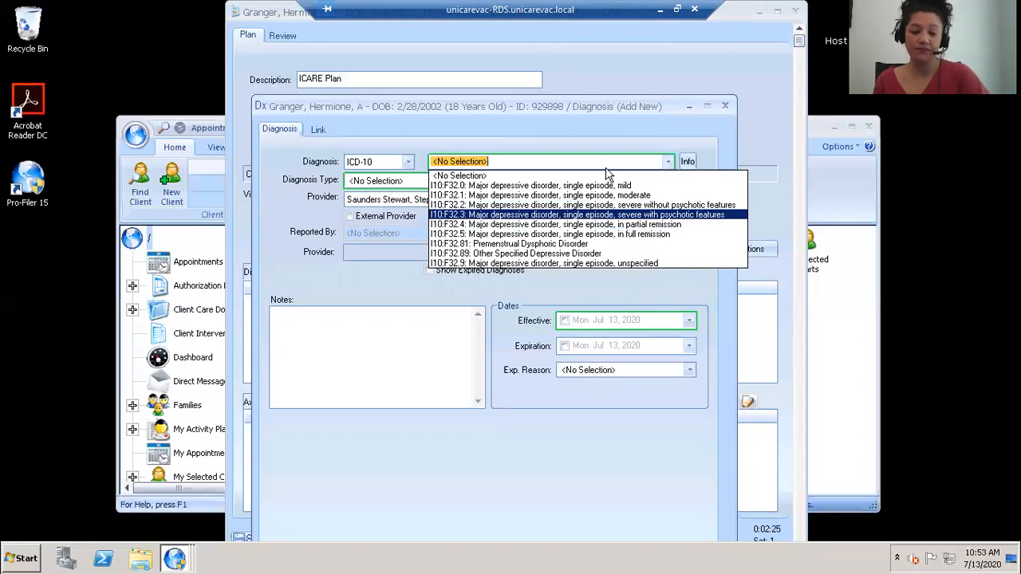
{"action": "key", "text": "Return"}
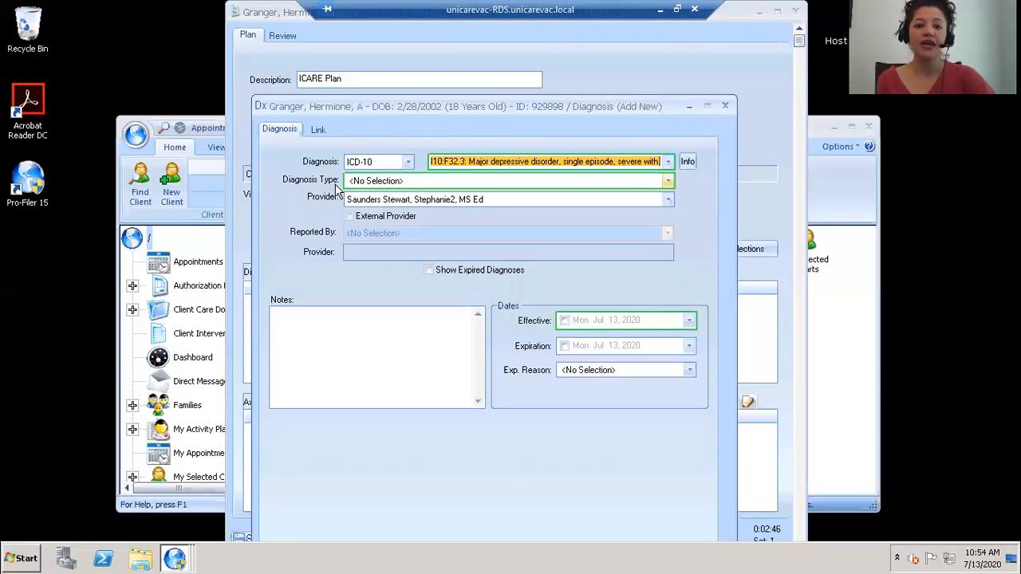
Step: Set the diagnosis type to Principal and view the internal provider choices without changing the provider
{"action": "left_click", "coordinate": [642, 182]}
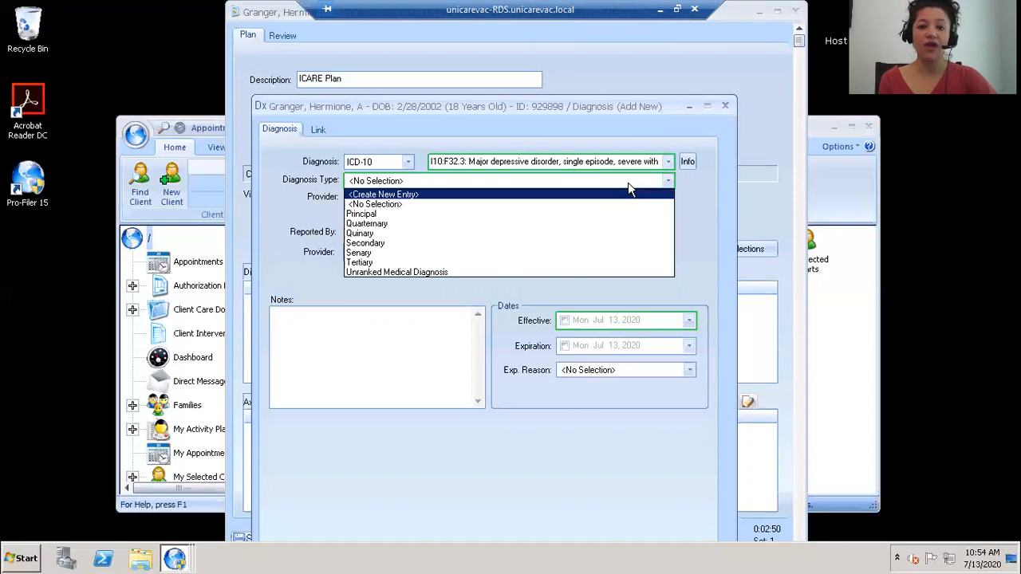
{"action": "left_click", "coordinate": [369, 215]}
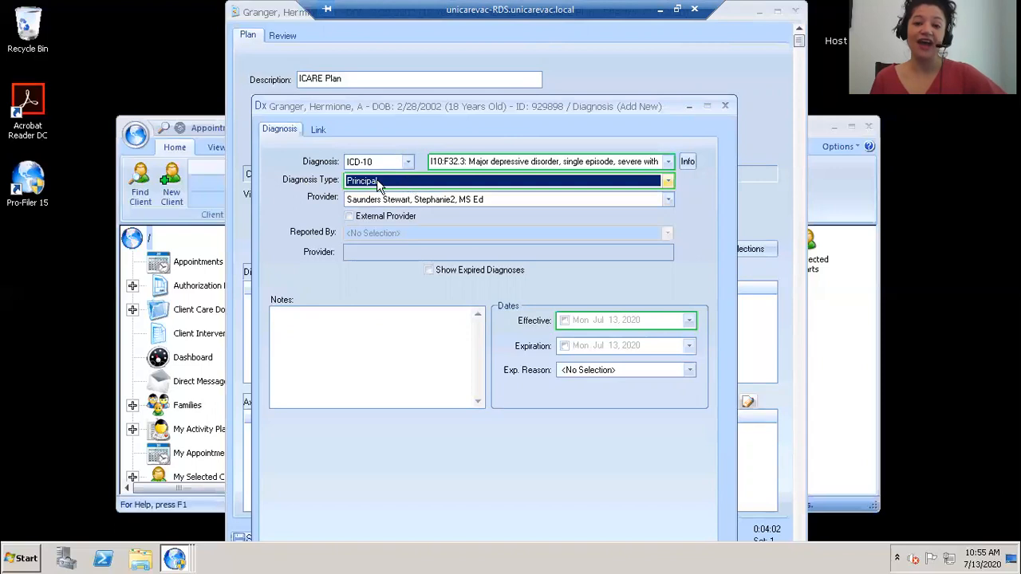
{"action": "mouse_move", "coordinate": [378, 181]}
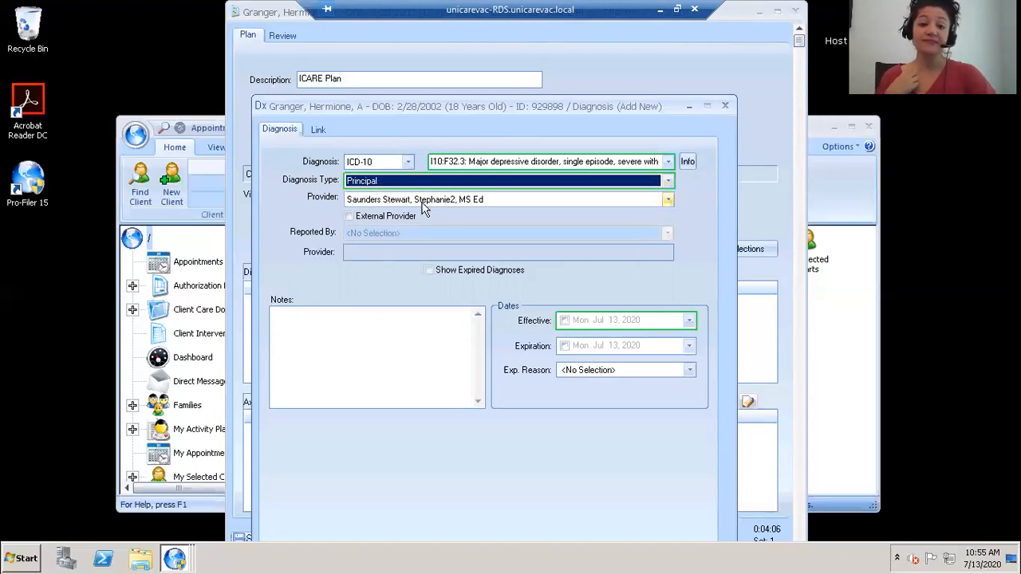
{"action": "mouse_move", "coordinate": [435, 211]}
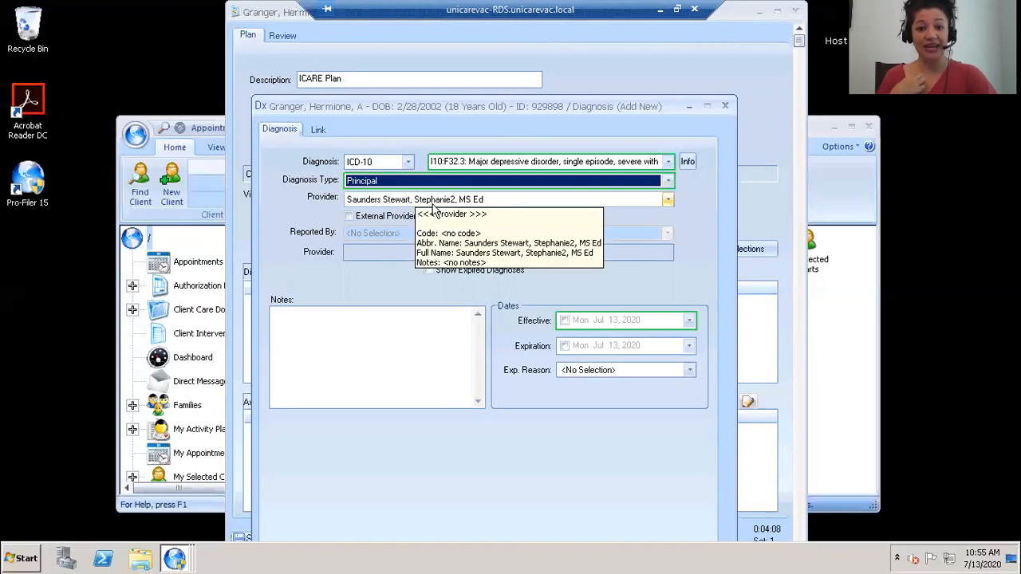
{"action": "key", "text": "Tab"}
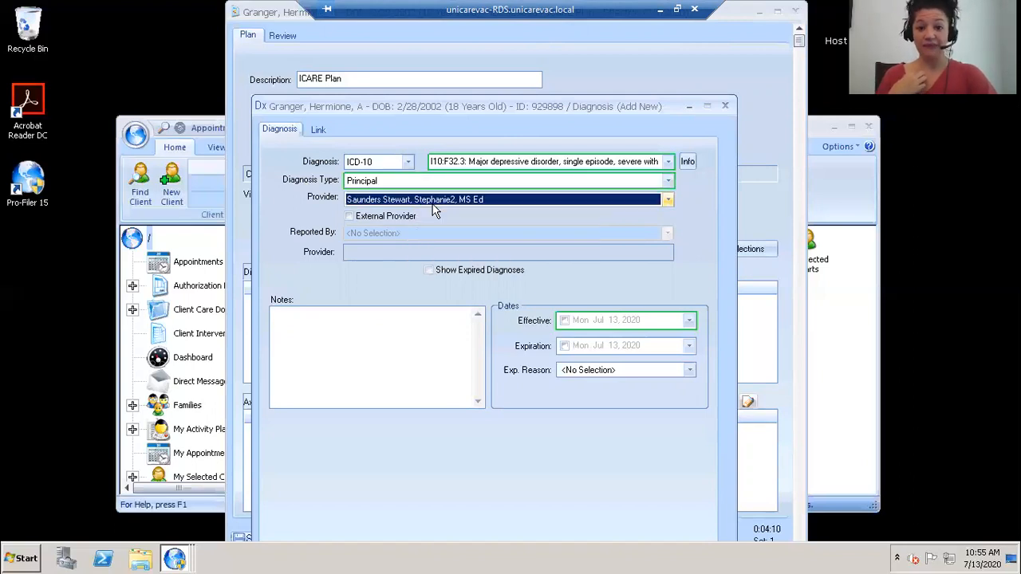
{"action": "left_click", "coordinate": [434, 204]}
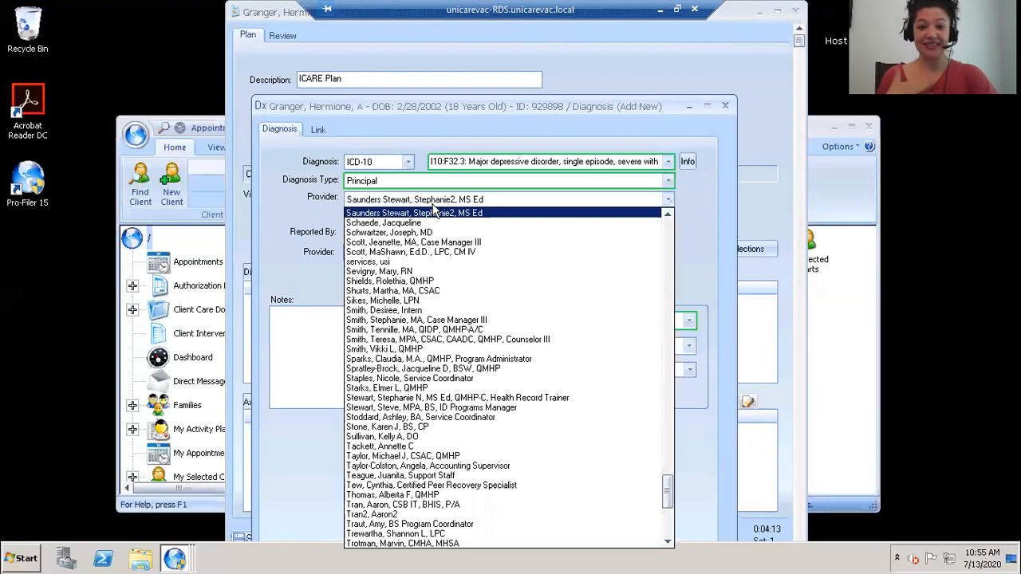
{"action": "left_click", "coordinate": [433, 205]}
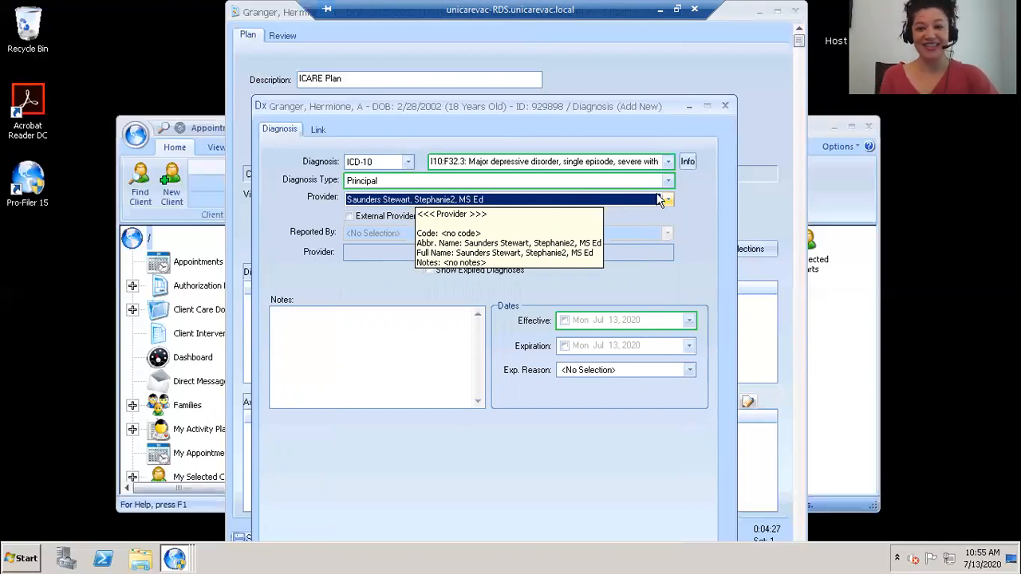
Step: Mark the diagnosis as coming from an external provider and set its reporting source to External Provider
{"action": "left_click", "coordinate": [349, 217]}
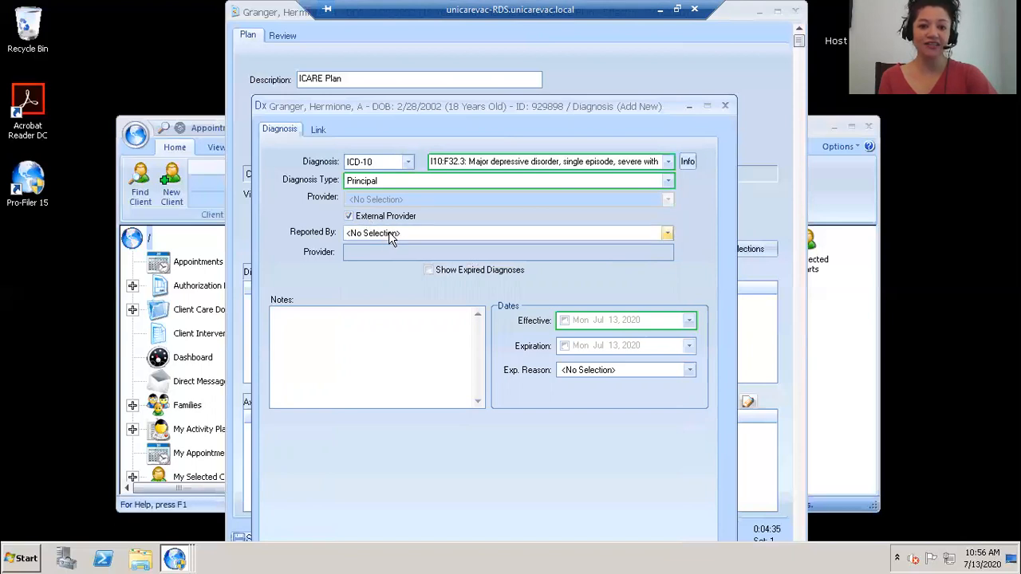
{"action": "left_click", "coordinate": [389, 232]}
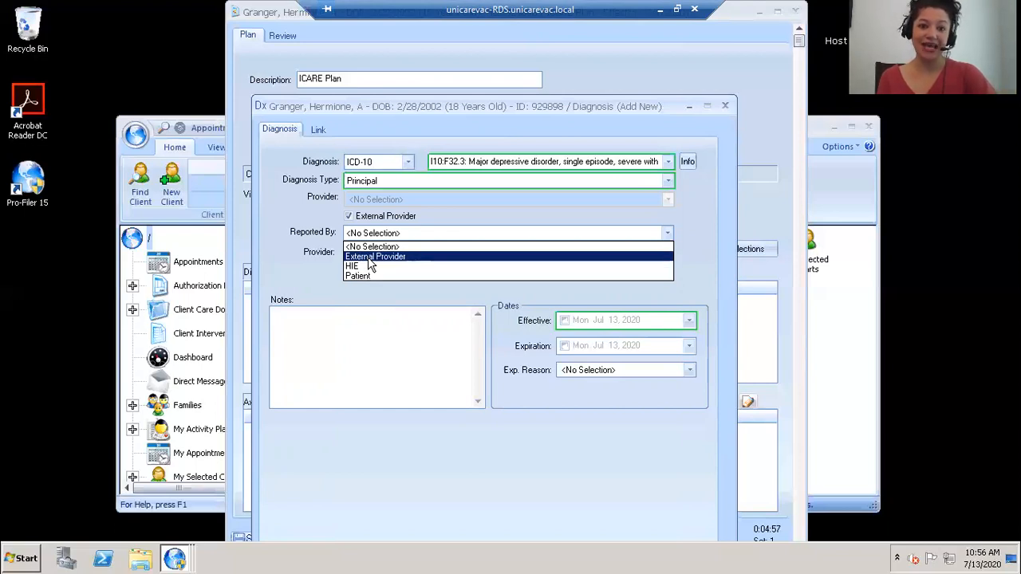
{"action": "left_click", "coordinate": [370, 257]}
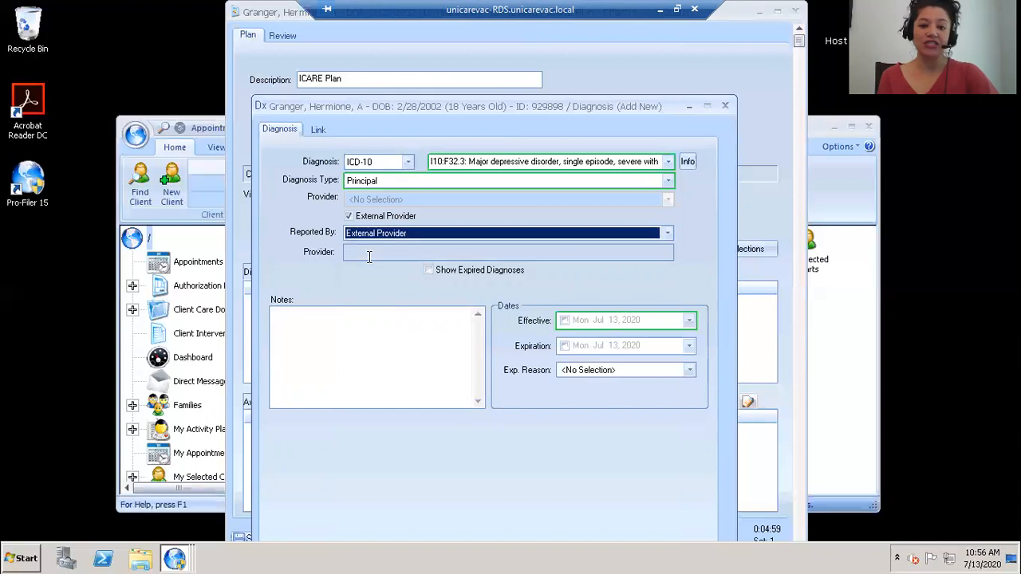
Step: Enter the external doctor's name and the practice Riverpoint Psychiatric as the provider, separated by a comma
{"action": "left_click", "coordinate": [369, 252]}
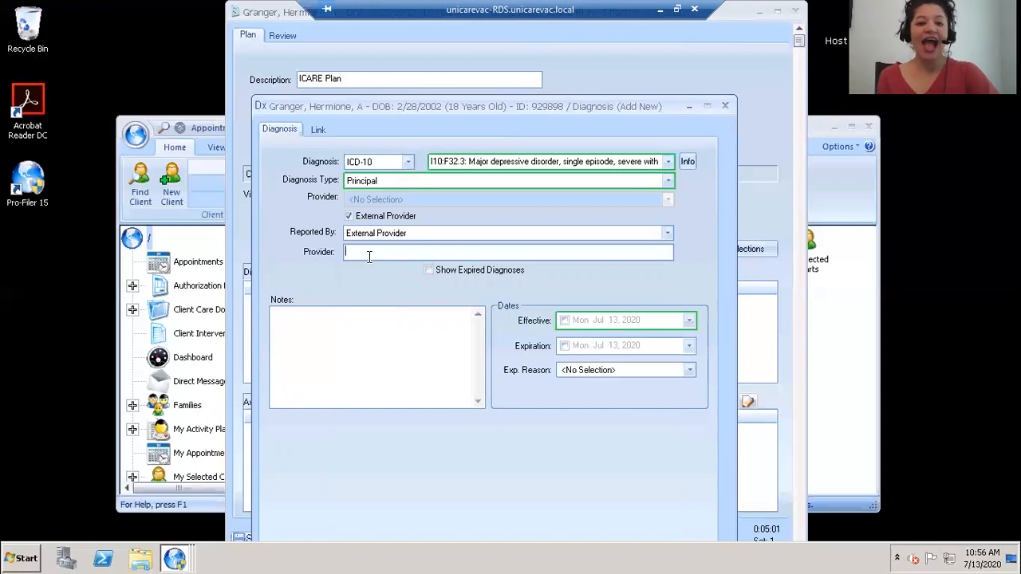
{"action": "type", "text": "Dr."}
{"action": "type", "text": "H"}
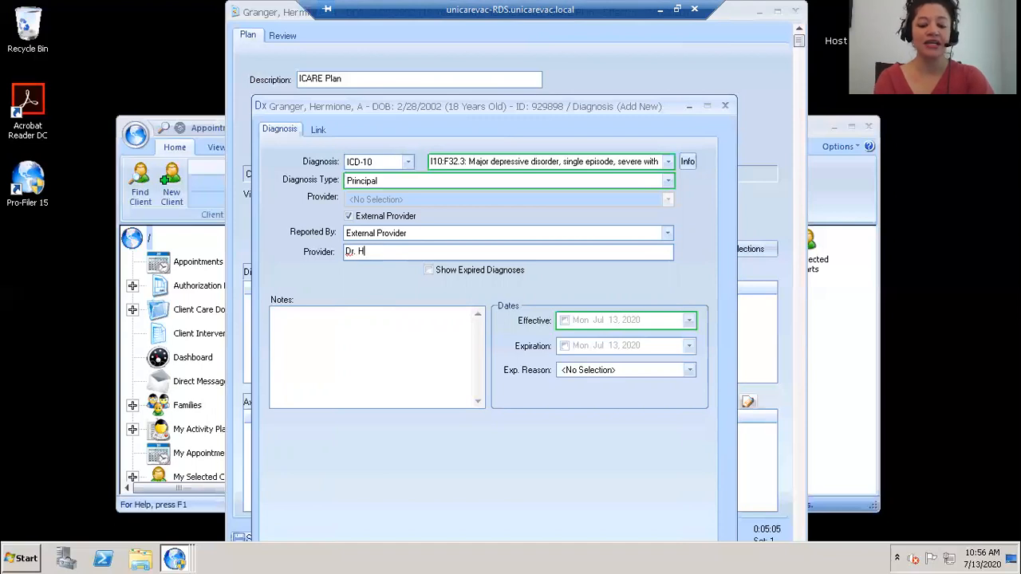
{"action": "type", "text": "yder Ri"}
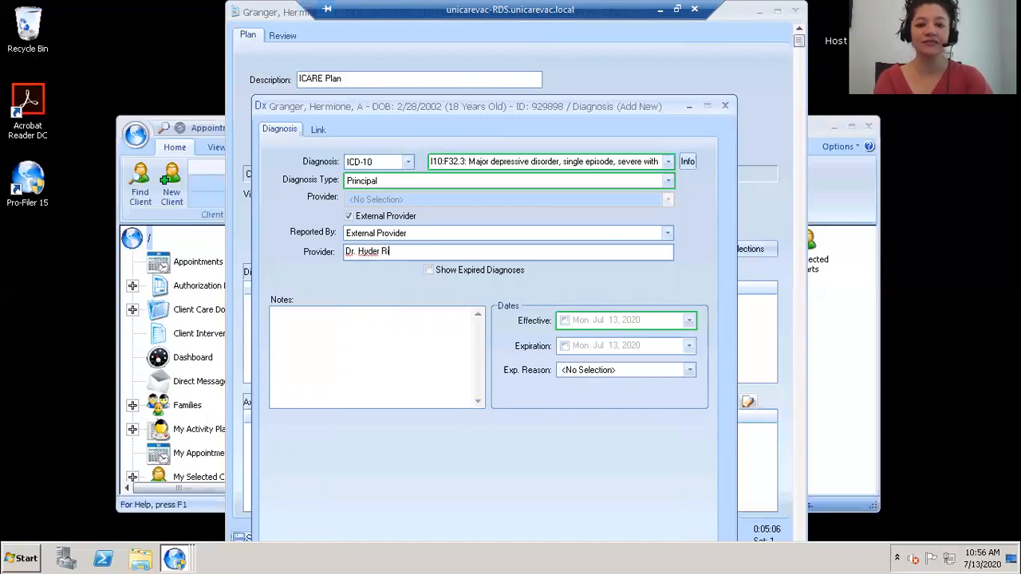
{"action": "type", "text": "verpoin"}
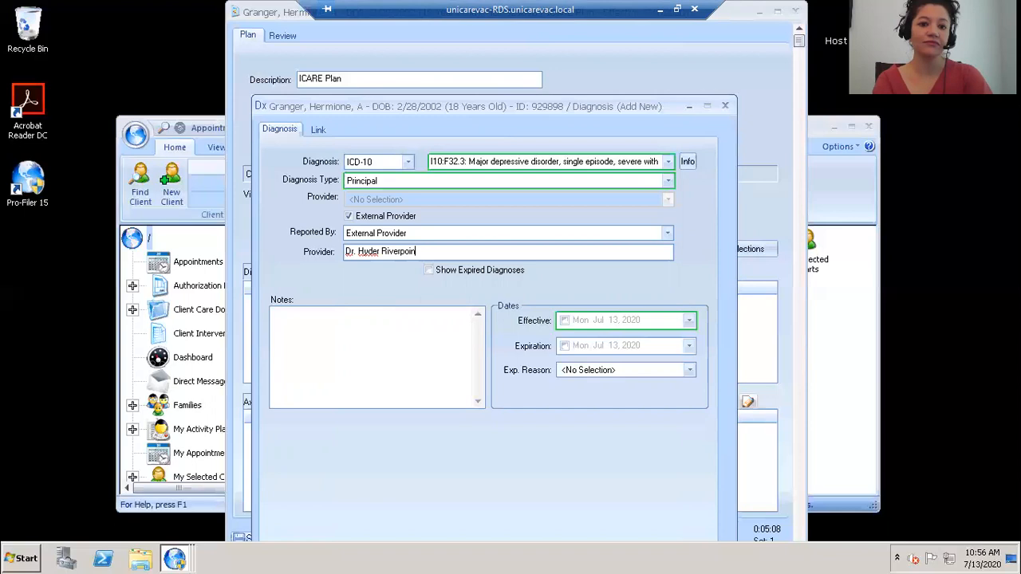
{"action": "type", "text": "t Psychiatric"}
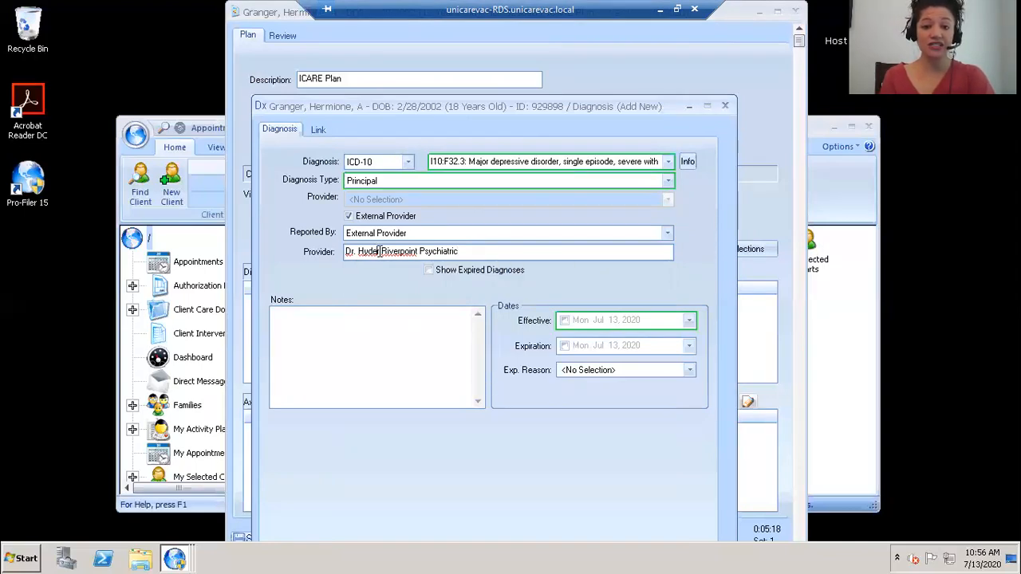
{"action": "left_click", "coordinate": [380, 252]}
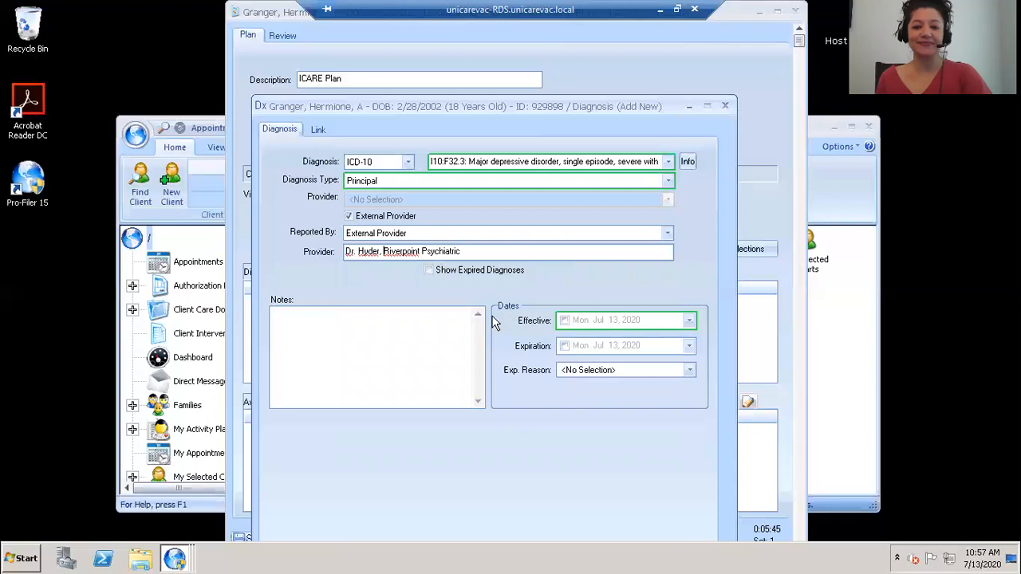
Step: Set the diagnosis's effective date to Mon Jul 13, 2020
{"action": "left_click", "coordinate": [564, 322]}
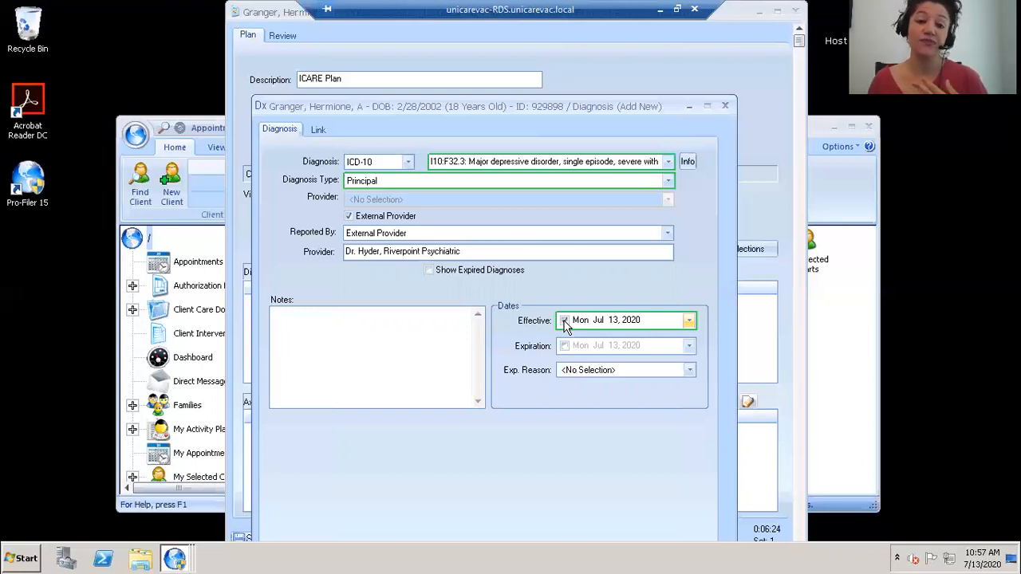
{"action": "left_click", "coordinate": [564, 321]}
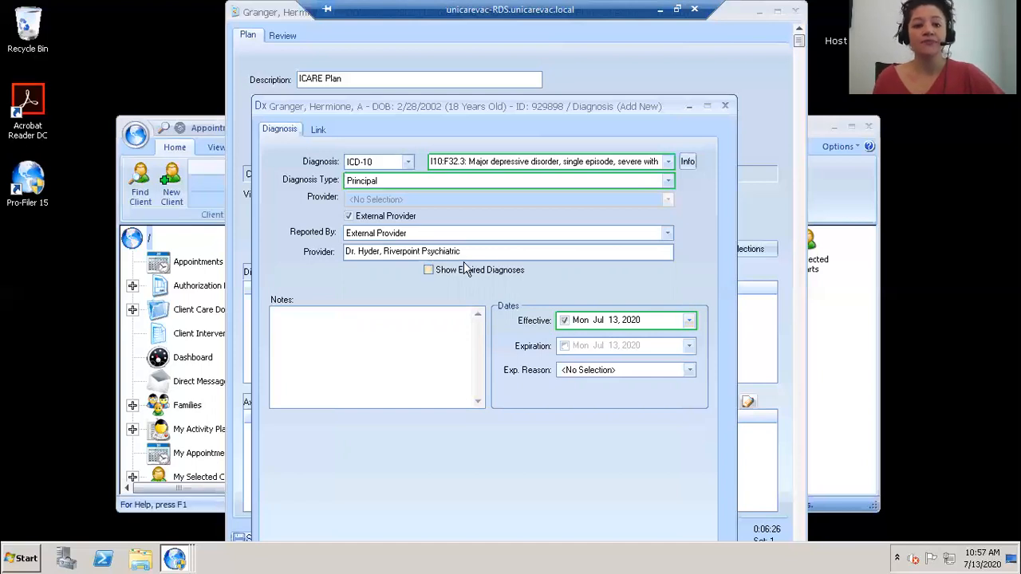
{"action": "left_click_drag", "start_coordinate": [293, 110], "coordinate": [180, 51]}
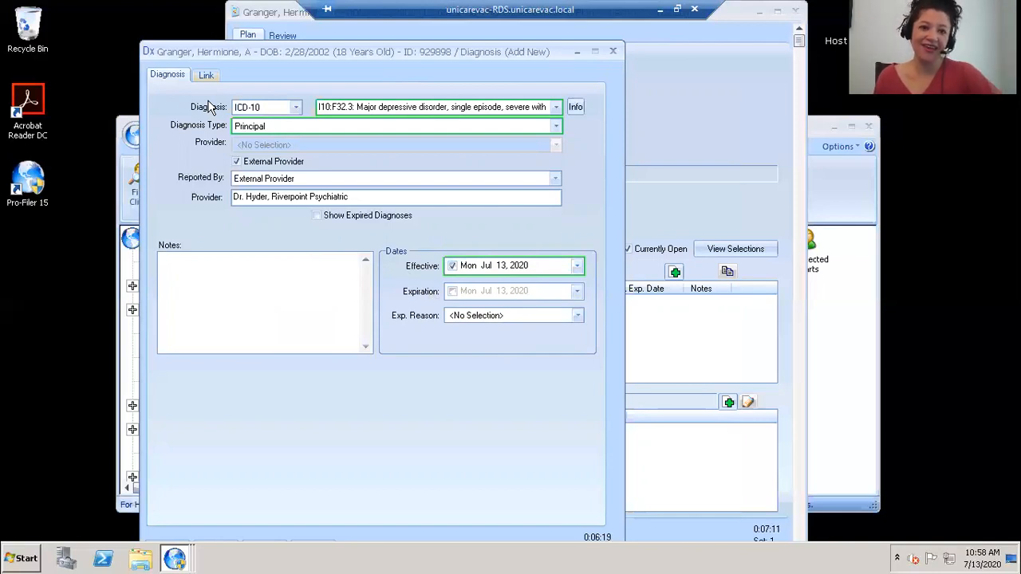
Step: In the diagnosis's link details, set the effective date to Mon Jul 13, 2020
{"action": "key", "text": "ctrl+Tab"}
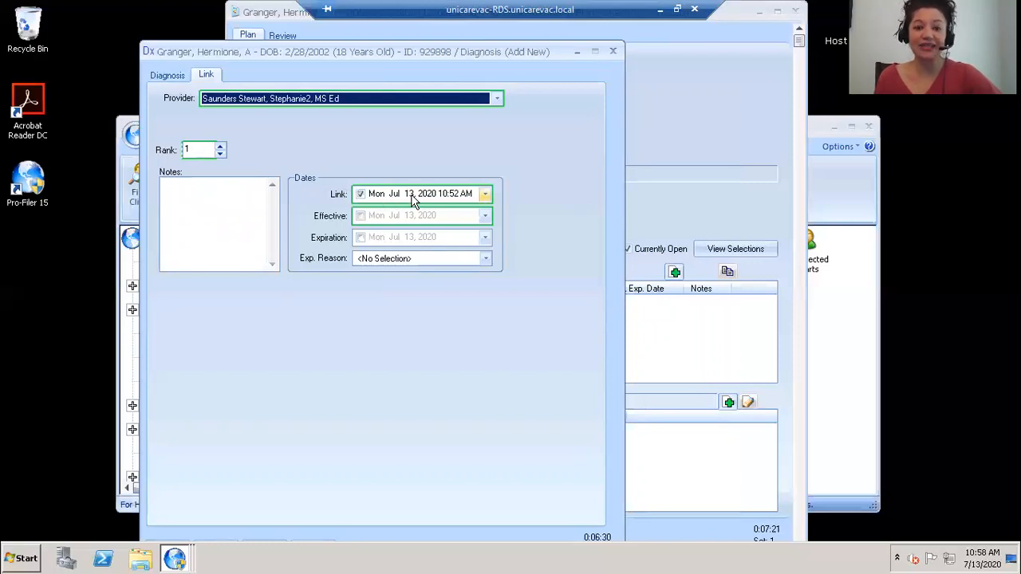
{"action": "left_click", "coordinate": [362, 216]}
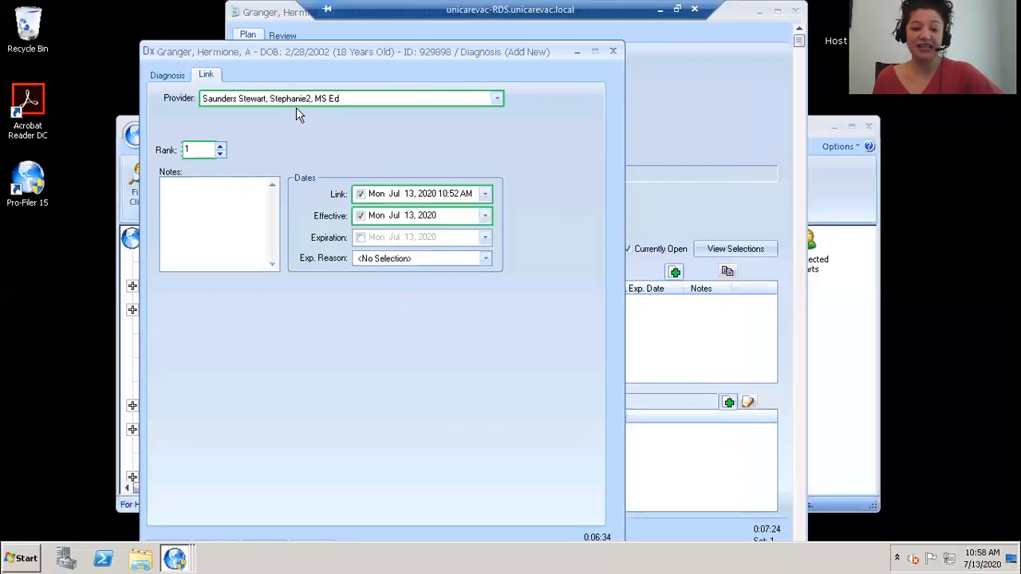
{"action": "left_click", "coordinate": [254, 15]}
{"action": "left_click_drag", "start_coordinate": [254, 15], "coordinate": [254, 20]}
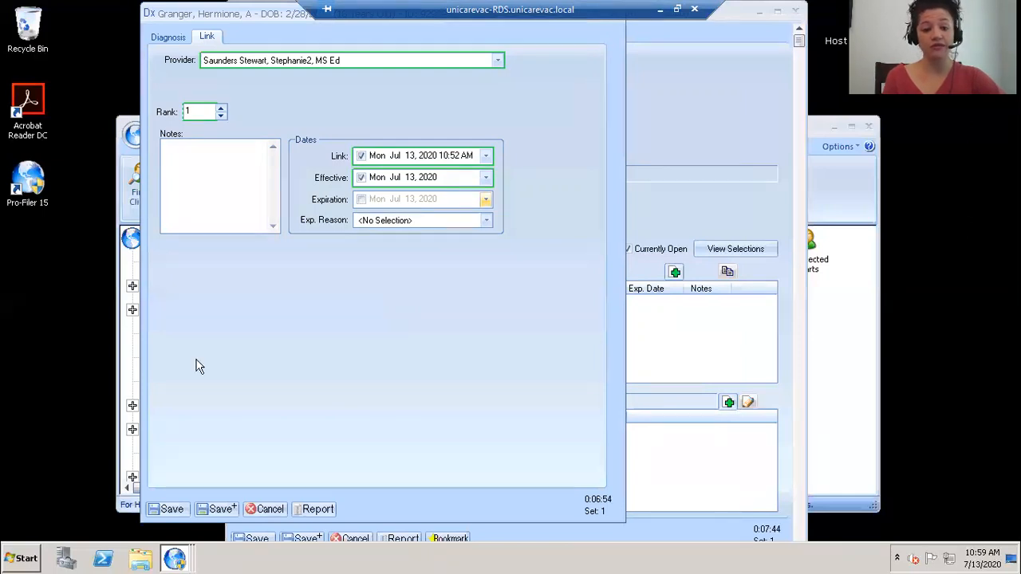
Step: Save the externally reported diagnosis with its link details to the ICARE treatment plan
{"action": "left_click", "coordinate": [171, 510]}
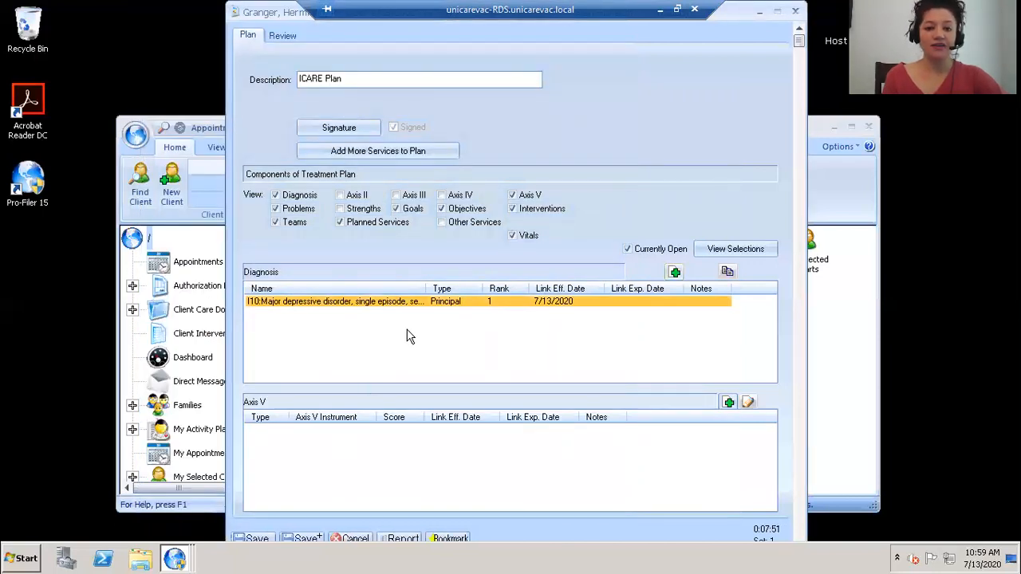
Step: Start a second diagnosis for the treatment plan and select the ICD-10 diagnosis F23: Brief psychotic disorder
{"action": "left_click", "coordinate": [673, 272]}
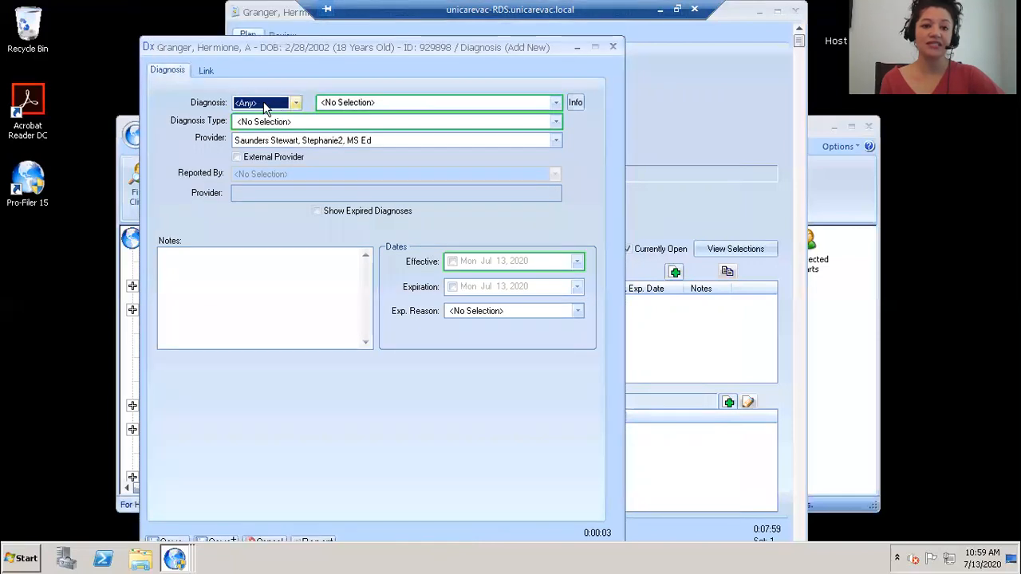
{"action": "left_click", "coordinate": [295, 103]}
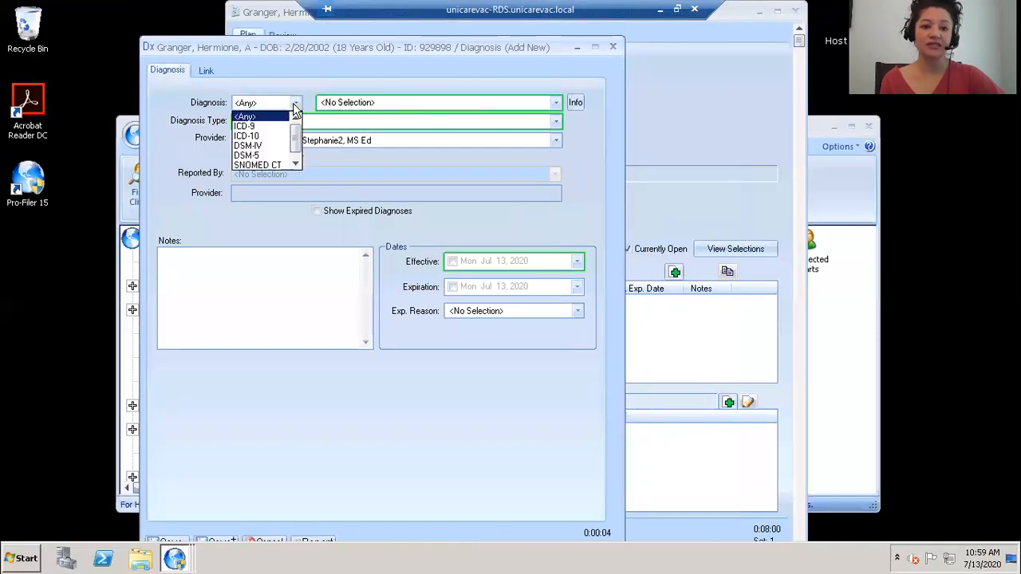
{"action": "left_click", "coordinate": [264, 137]}
{"action": "left_click", "coordinate": [383, 104]}
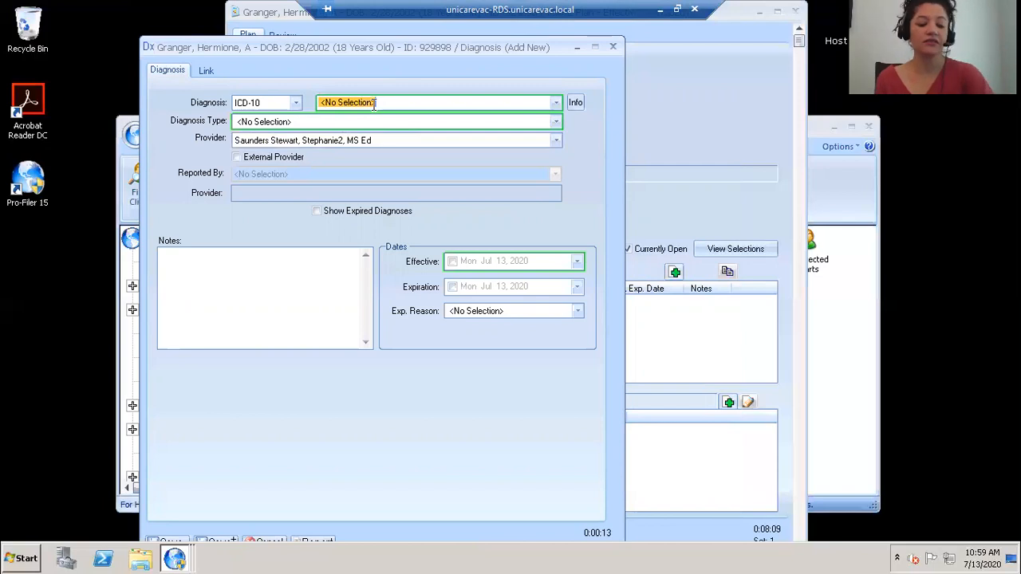
{"action": "type", "text": "F23: Brief psychotic disorder"}
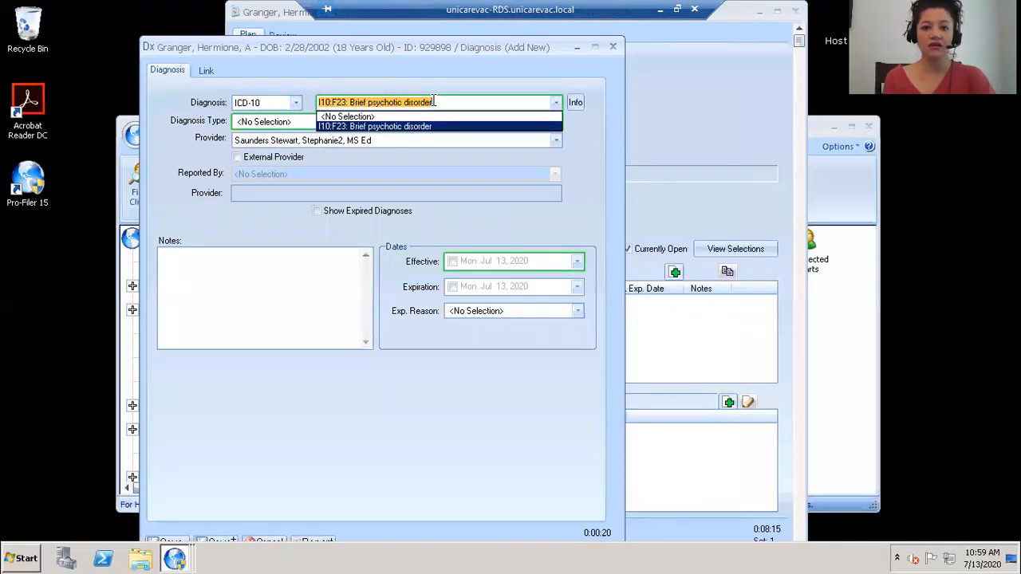
{"action": "key", "text": "Return"}
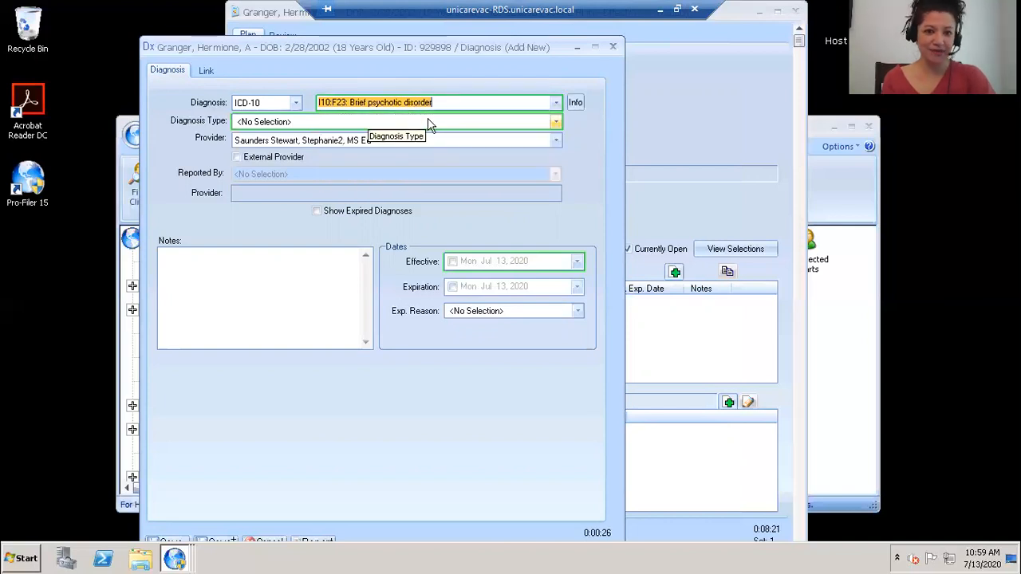
Step: Look over the diagnosis type choices and link details, and discard the second diagnosis without saving
{"action": "left_click", "coordinate": [428, 126]}
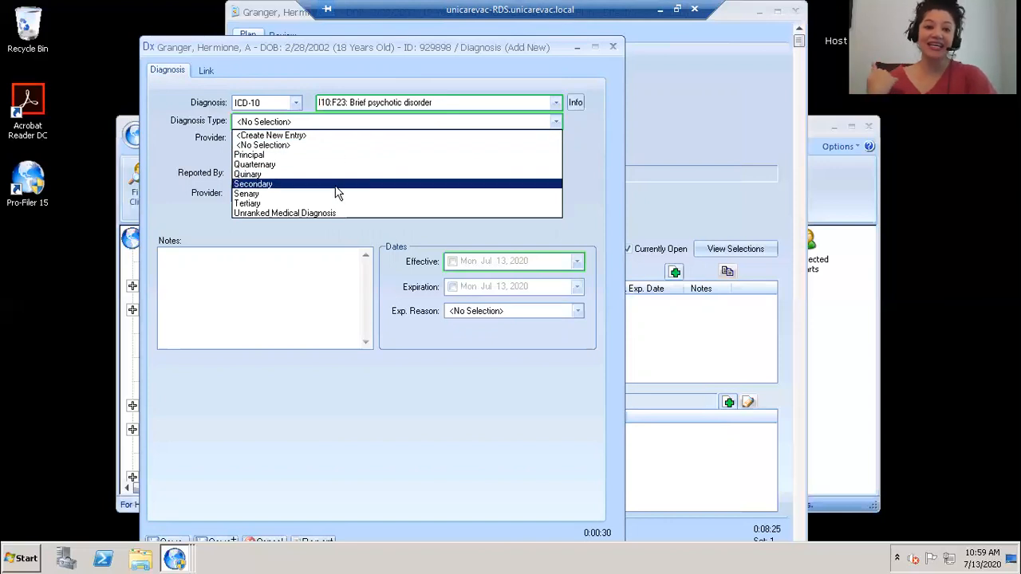
{"action": "left_click", "coordinate": [199, 157]}
{"action": "left_click", "coordinate": [206, 71]}
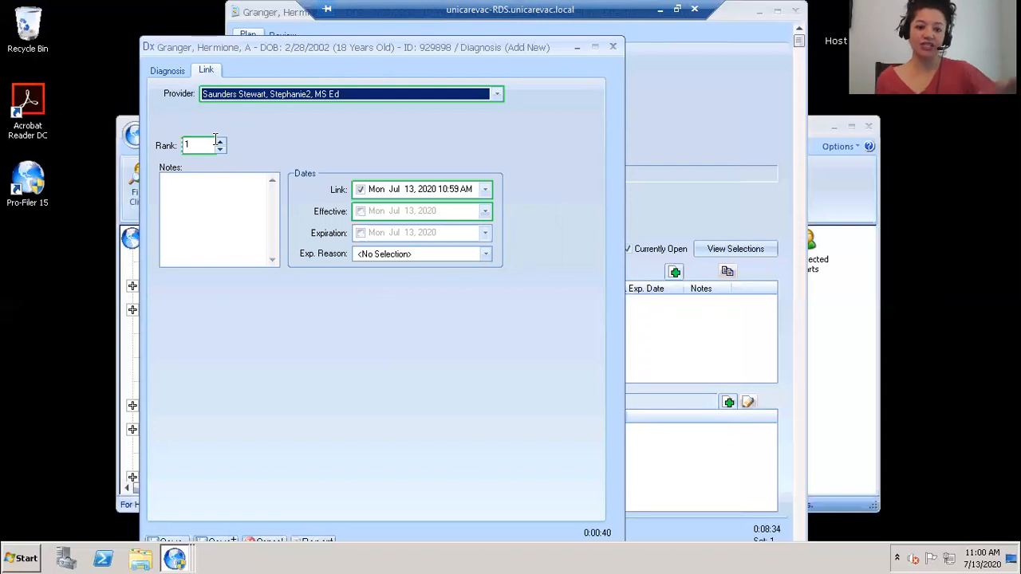
{"action": "left_click", "coordinate": [259, 541]}
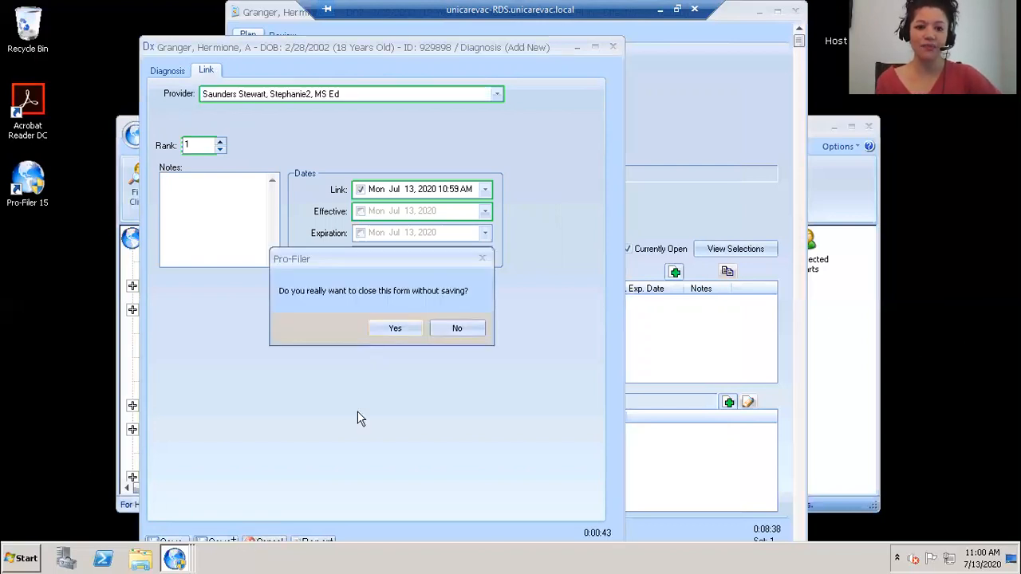
{"action": "left_click", "coordinate": [391, 327]}
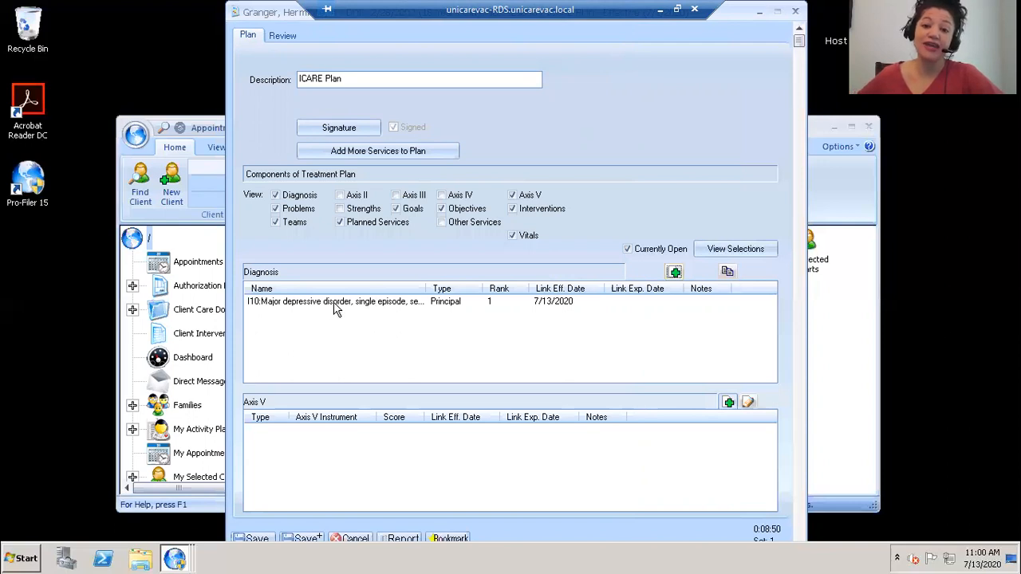
Step: Review the principal major depressive disorder diagnosis record, and close it and the treatment plan without saving further changes
{"action": "mouse_move", "coordinate": [335, 309]}
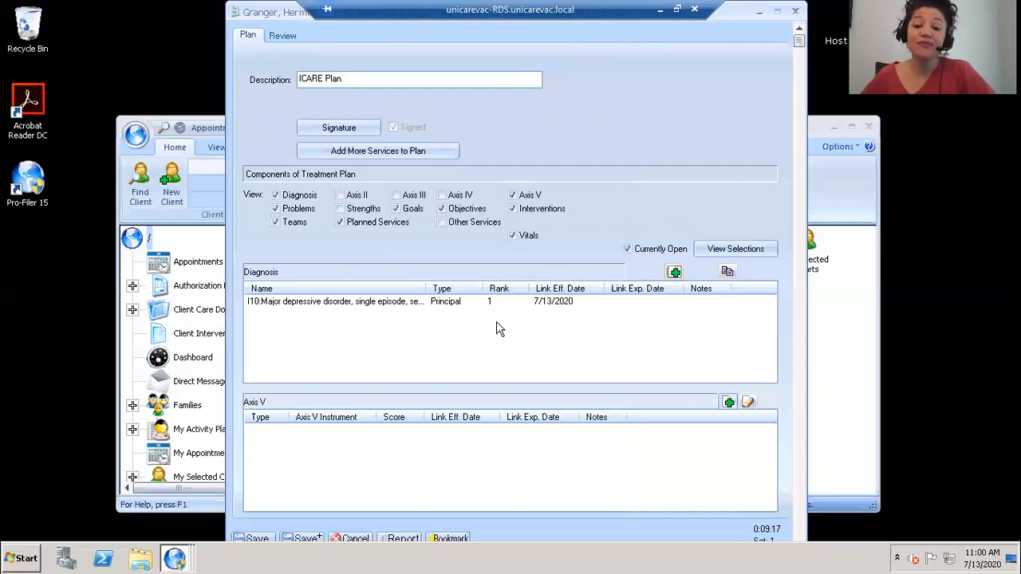
{"action": "double_click", "coordinate": [379, 305]}
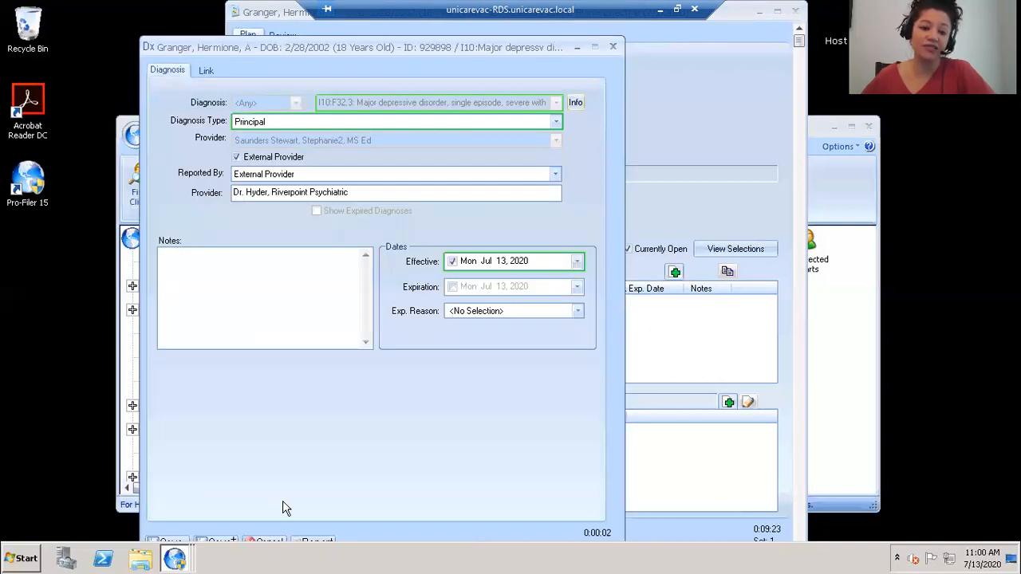
{"action": "left_click", "coordinate": [269, 544]}
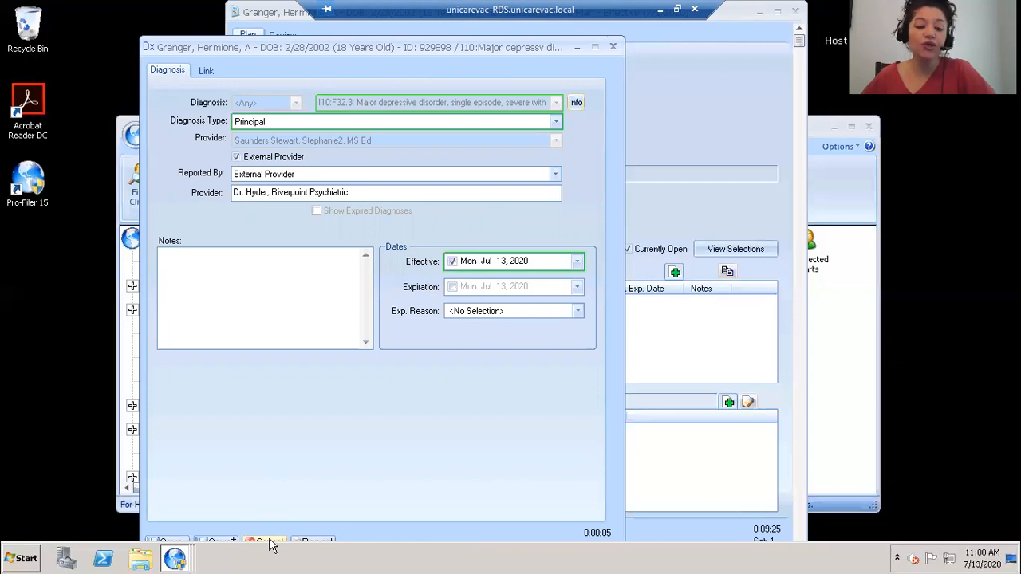
{"action": "left_click", "coordinate": [416, 323]}
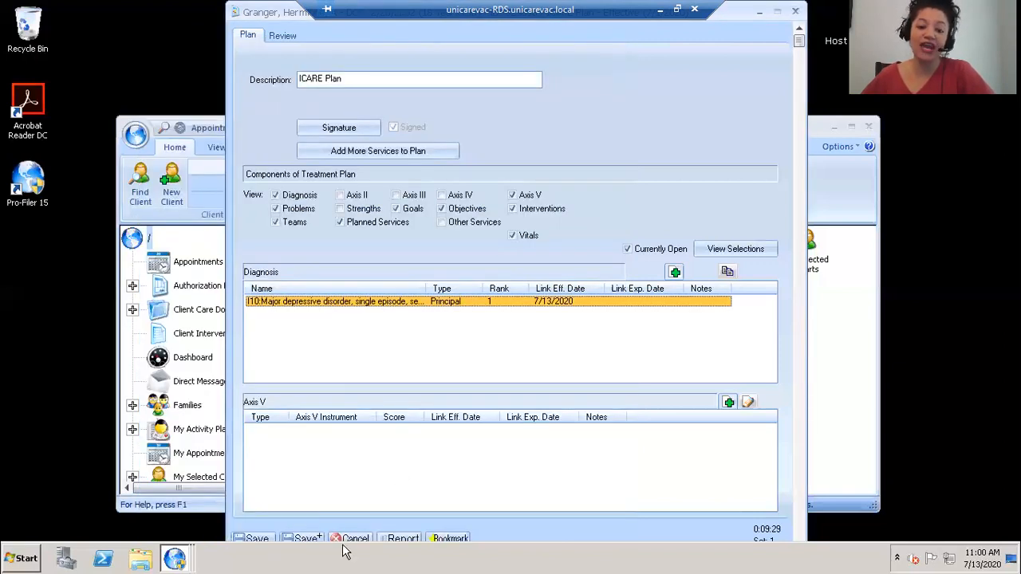
{"action": "left_click", "coordinate": [353, 539]}
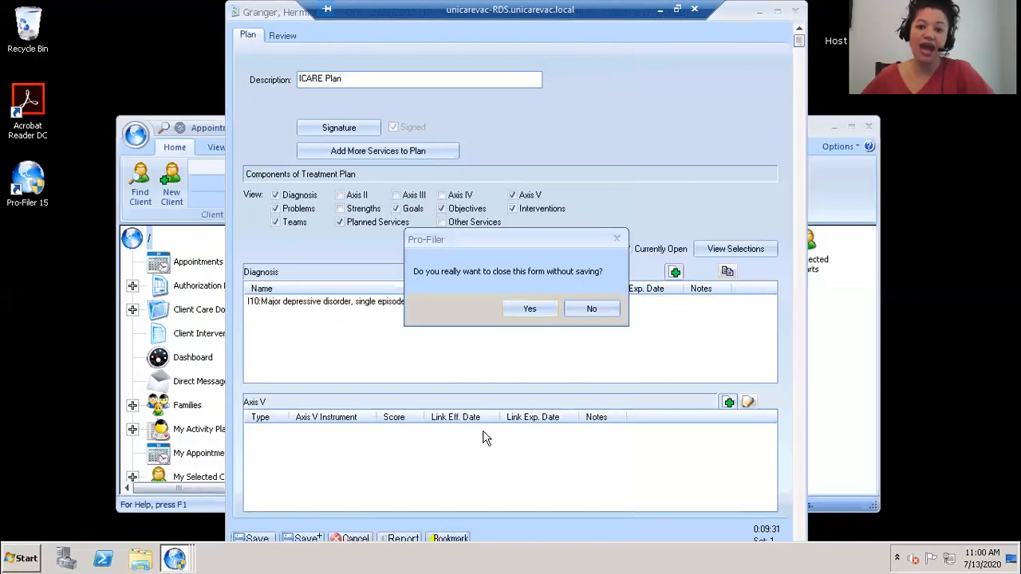
{"action": "left_click", "coordinate": [531, 311]}
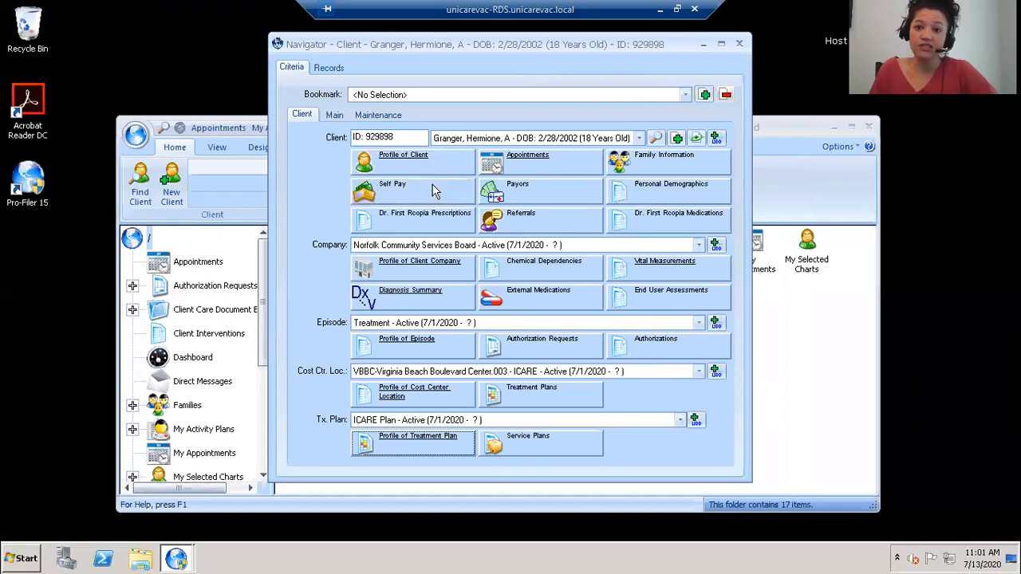
Step: Start a new client-level user defined data entry and open the Columbia-Suicide Severity Rating Scale v1.0 form
{"action": "left_click", "coordinate": [716, 139]}
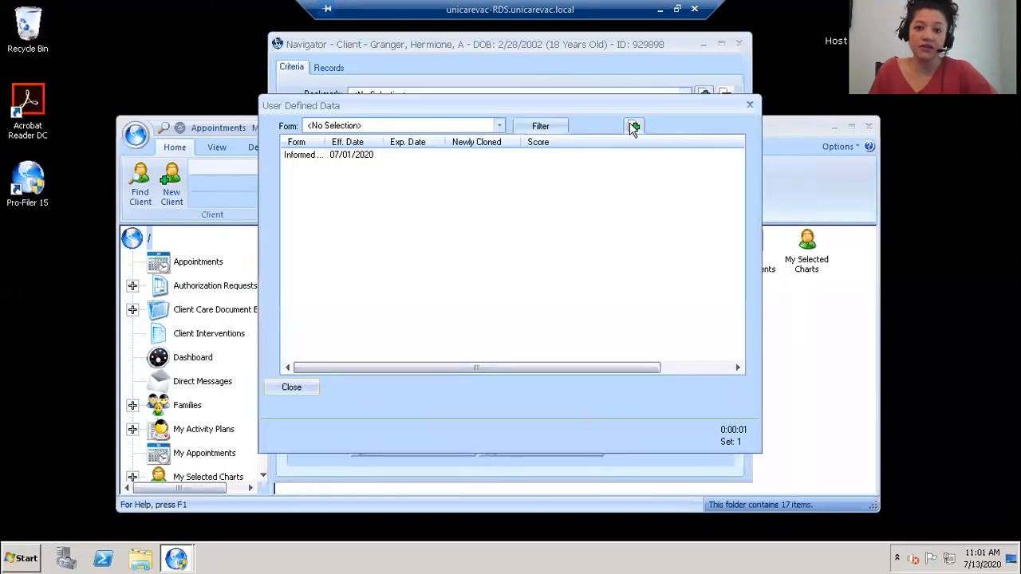
{"action": "left_click", "coordinate": [634, 128]}
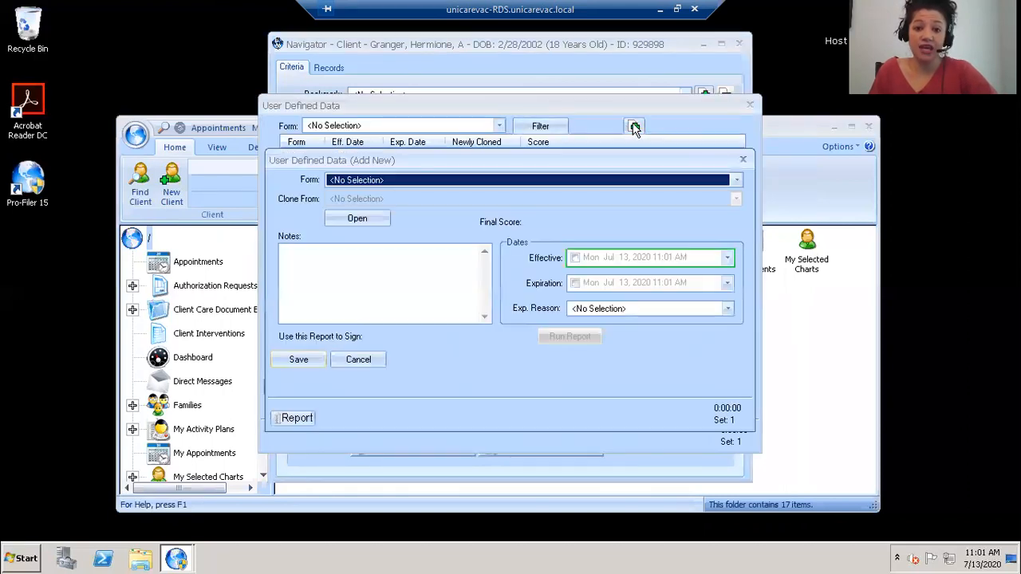
{"action": "left_click", "coordinate": [602, 179]}
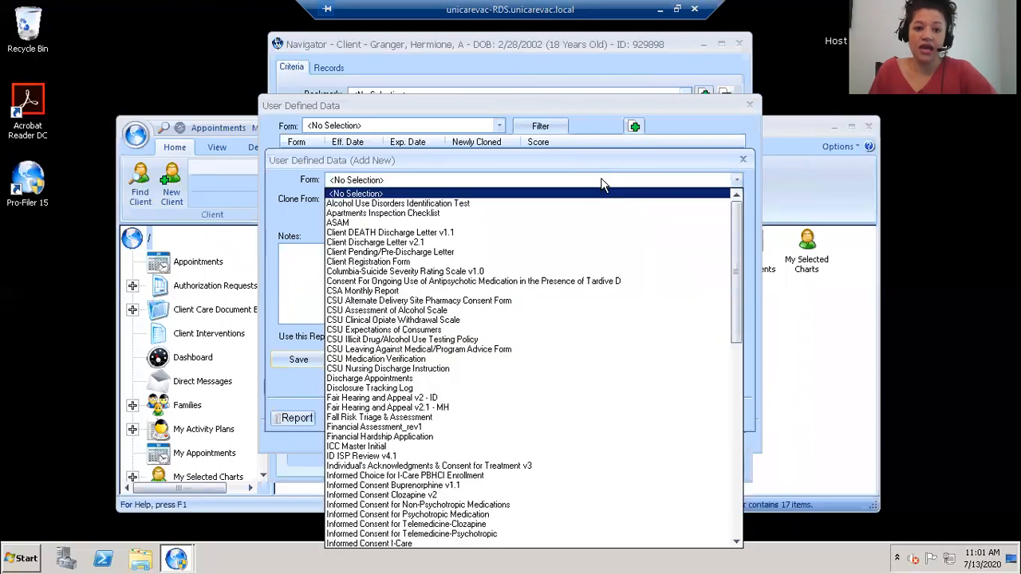
{"action": "left_click", "coordinate": [427, 274]}
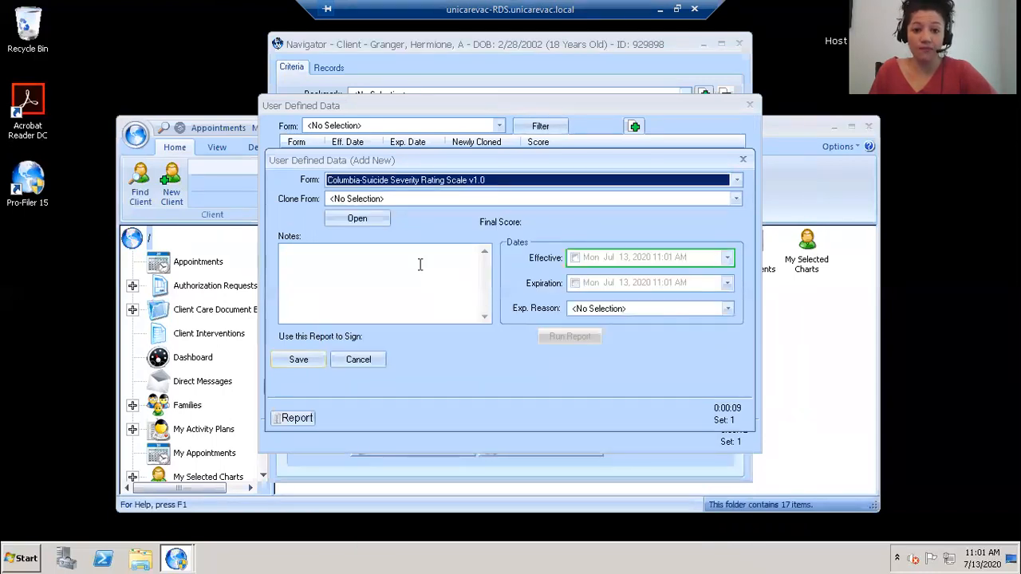
{"action": "left_click", "coordinate": [380, 218]}
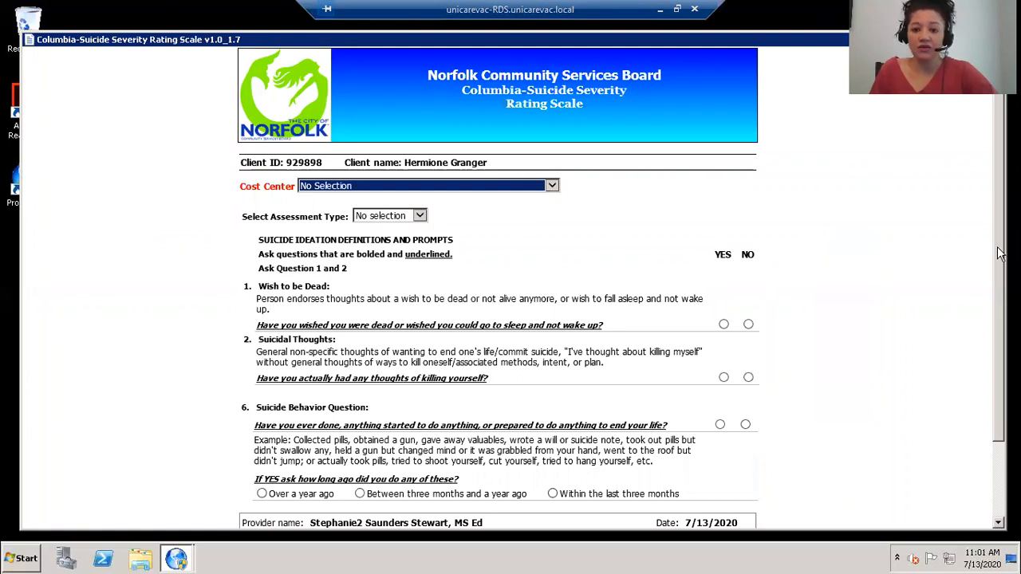
Step: Examine the rating scale's questions and save options, and close the form and its entry without saving
{"action": "scroll", "coordinate": [999, 253], "scroll_direction": "down", "scroll_amount": 1}
{"action": "left_click_drag", "start_coordinate": [1000, 299], "coordinate": [1000, 304]}
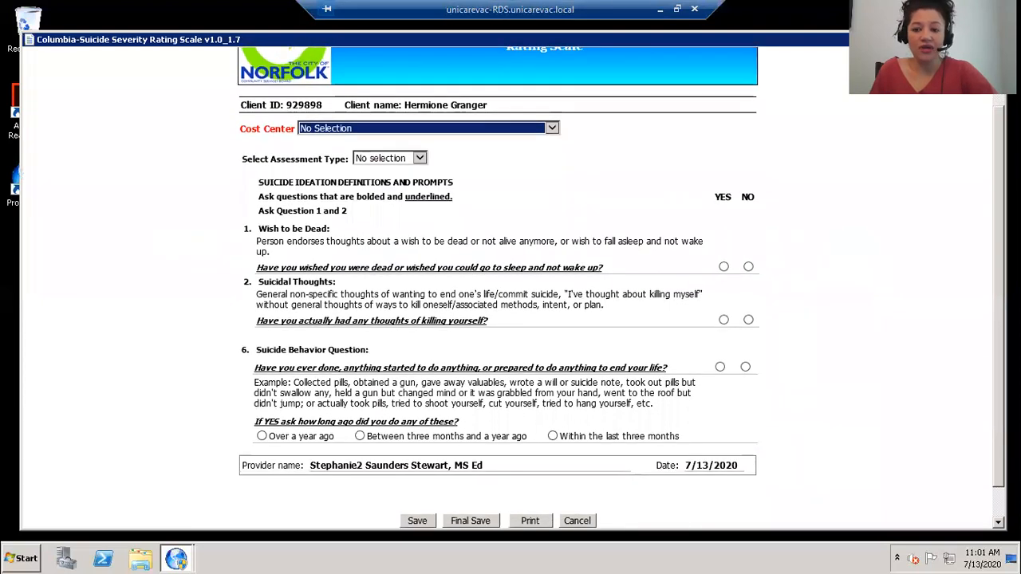
{"action": "scroll", "coordinate": [620, 287], "scroll_direction": "up", "scroll_amount": 1}
{"action": "scroll", "coordinate": [621, 287], "scroll_direction": "down", "scroll_amount": 1}
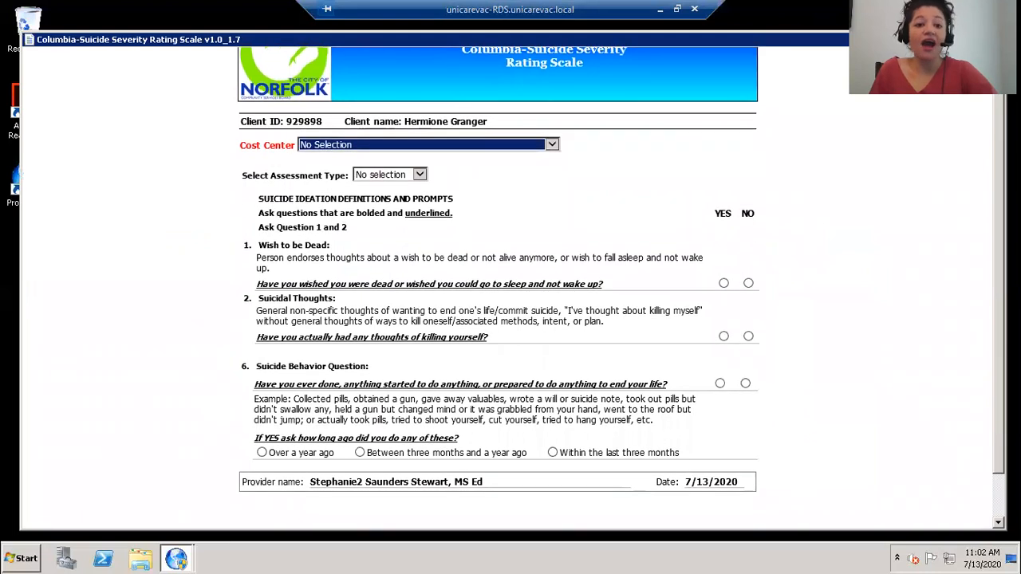
{"action": "scroll", "coordinate": [999, 304], "scroll_direction": "down", "scroll_amount": 1}
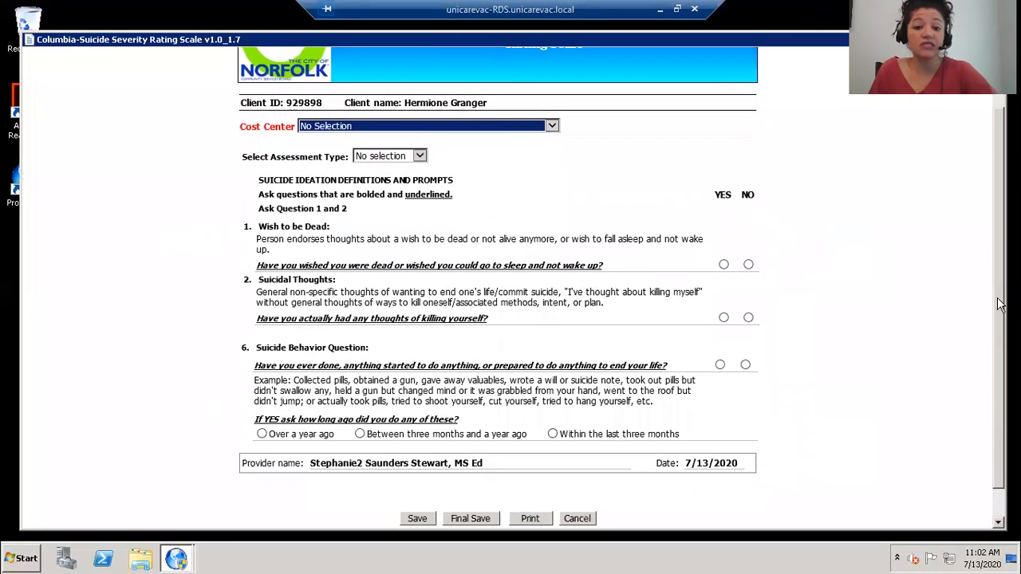
{"action": "scroll", "coordinate": [999, 307], "scroll_direction": "down", "scroll_amount": 1}
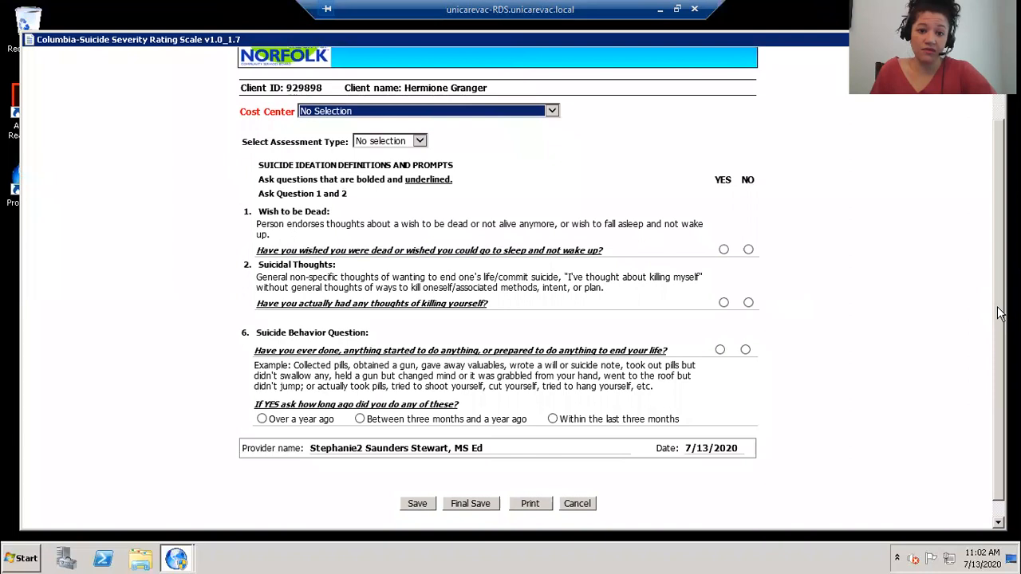
{"action": "left_click_drag", "start_coordinate": [998, 308], "coordinate": [998, 309]}
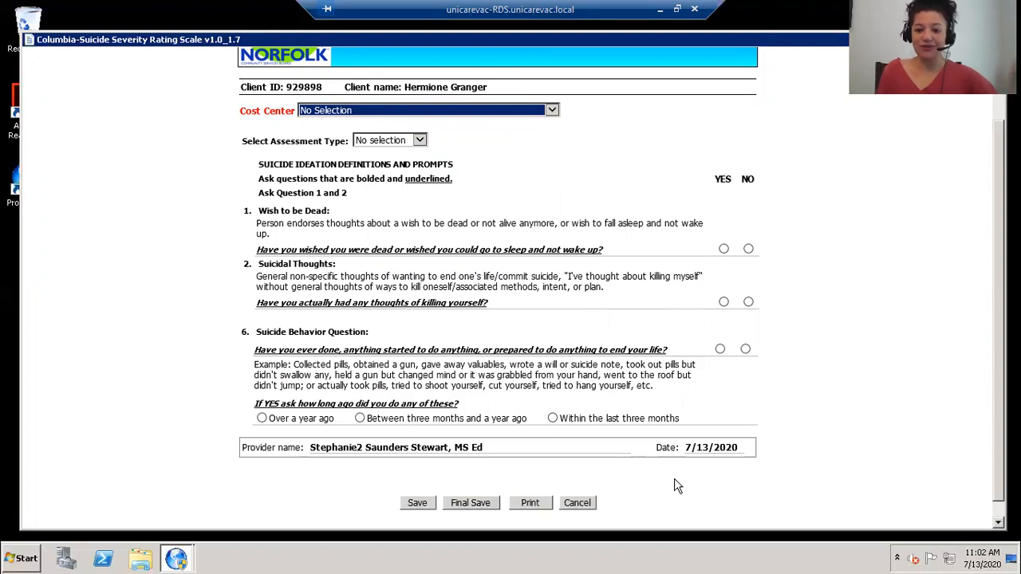
{"action": "left_click", "coordinate": [581, 506]}
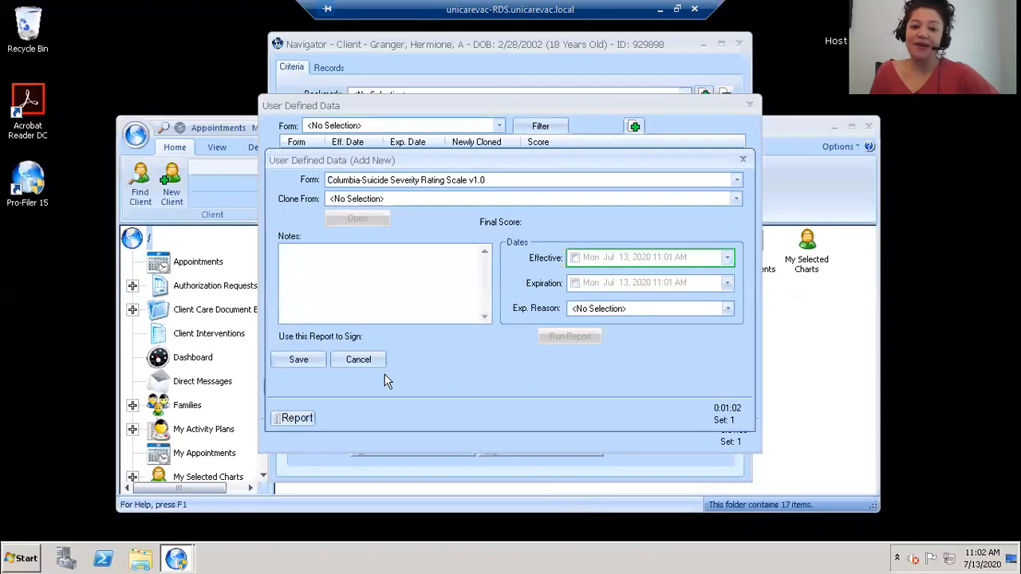
{"action": "left_click", "coordinate": [359, 359]}
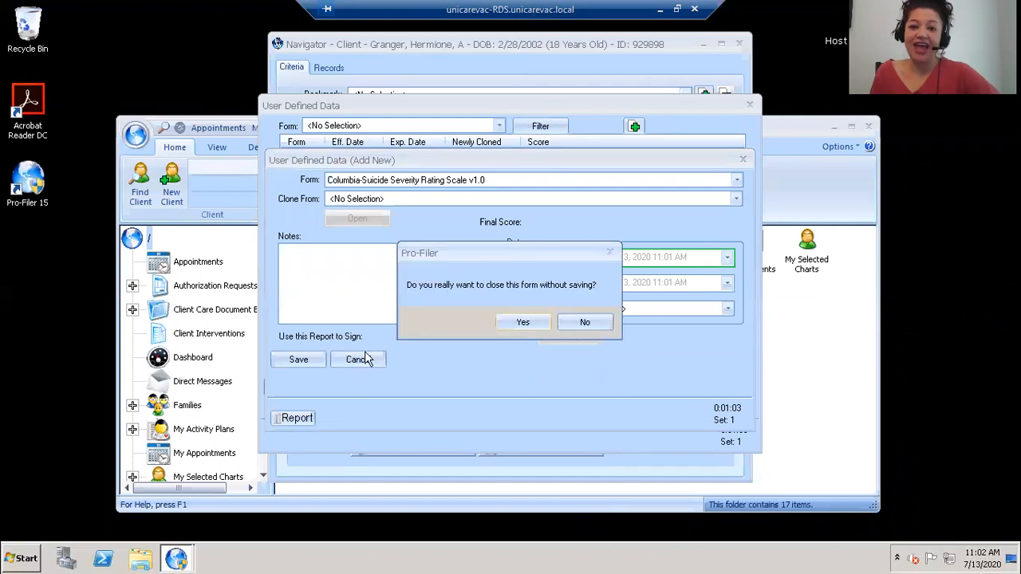
{"action": "left_click", "coordinate": [531, 330]}
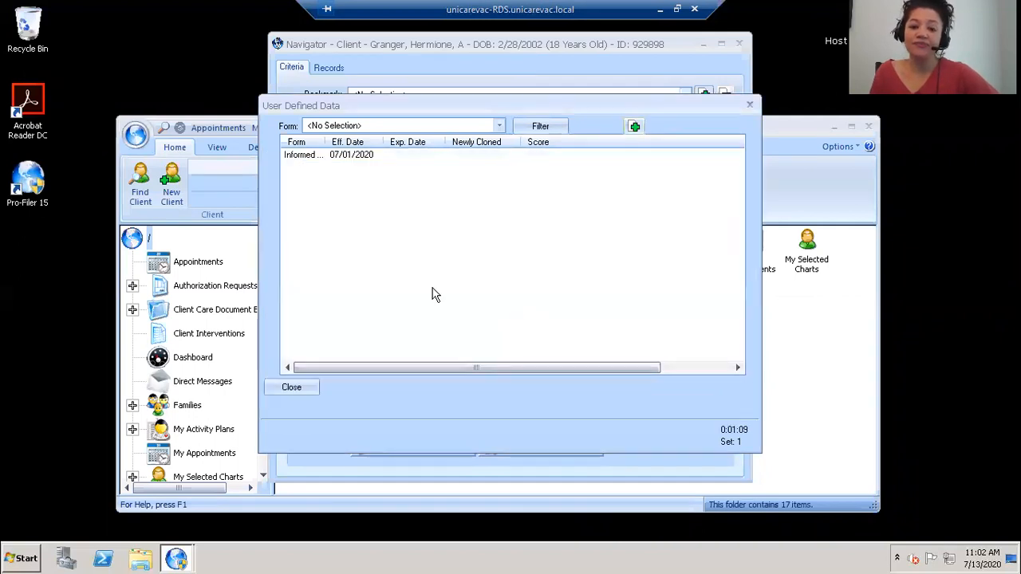
{"action": "left_click", "coordinate": [287, 387]}
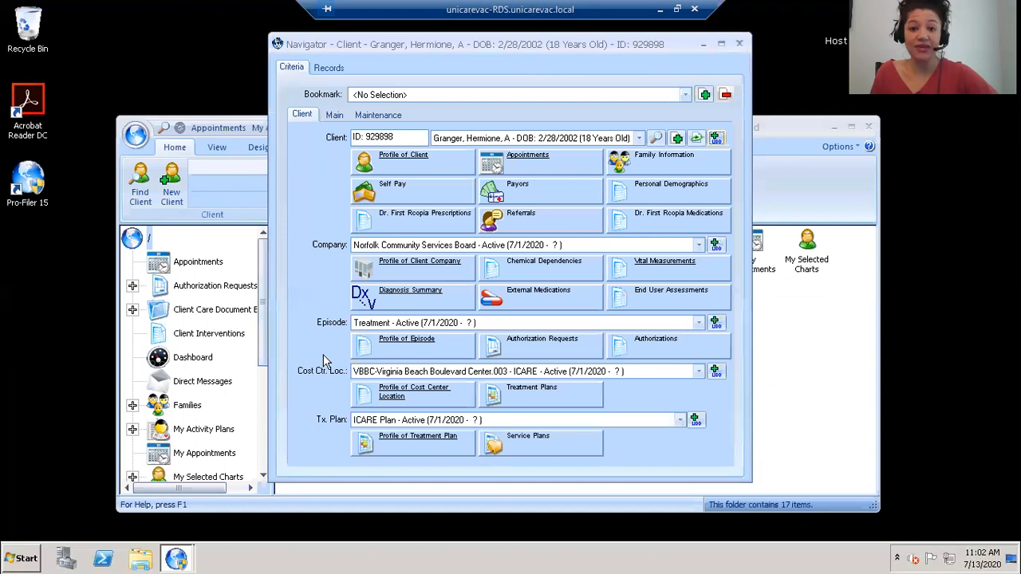